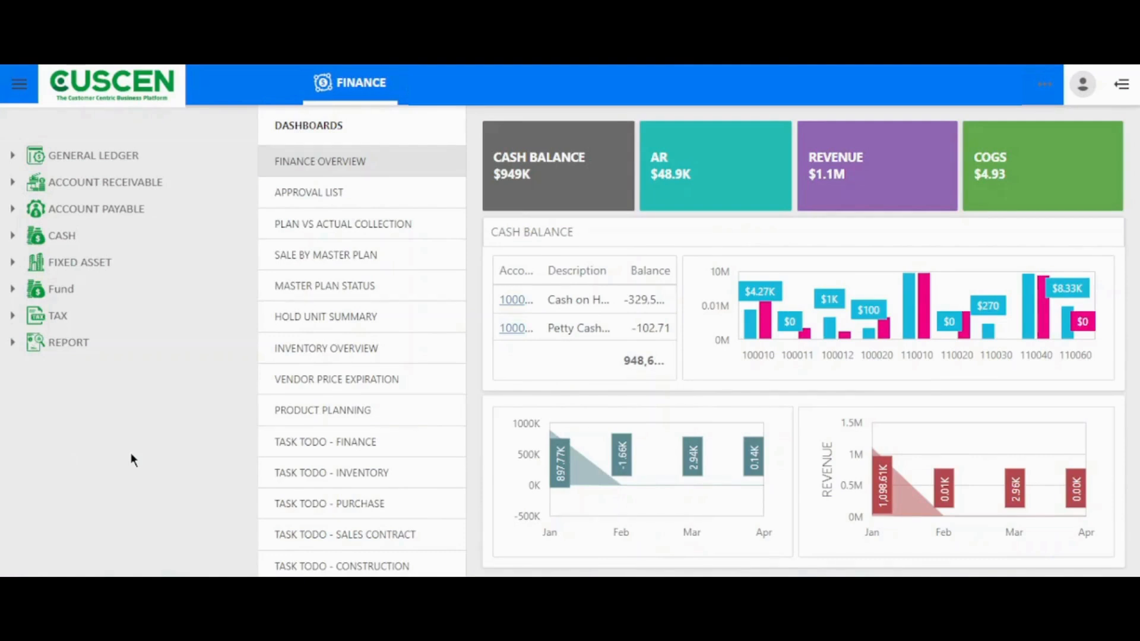
Open the Book list of the Fixed Asset module
{"action": "left_click", "coordinate": [98, 263]}
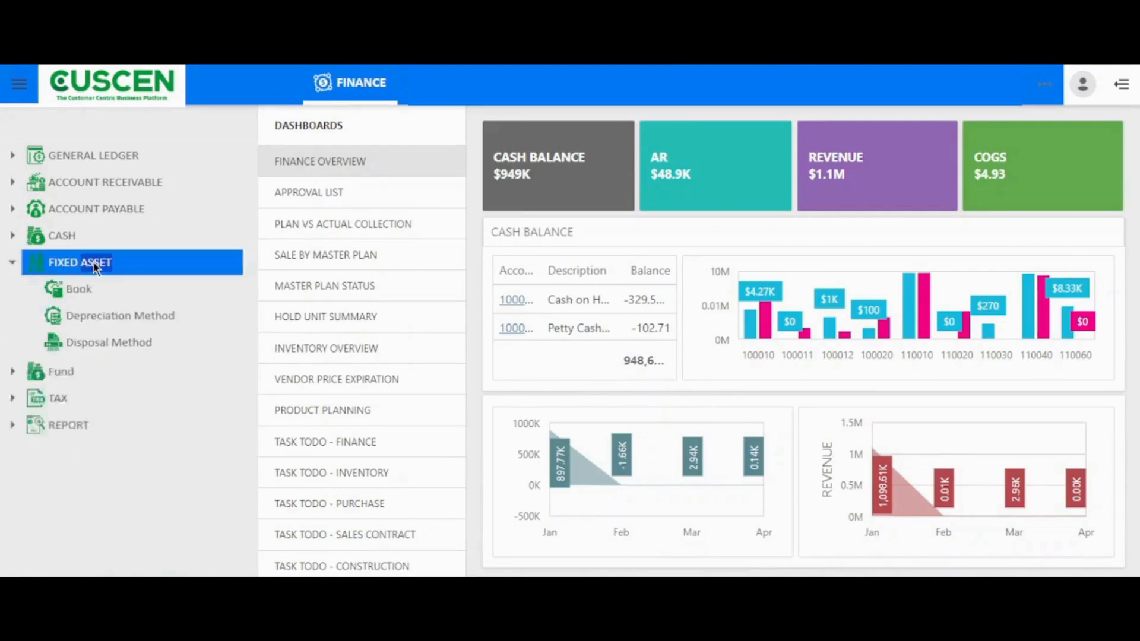
{"action": "scroll", "coordinate": [27, 331], "scroll_direction": "down", "scroll_amount": 1}
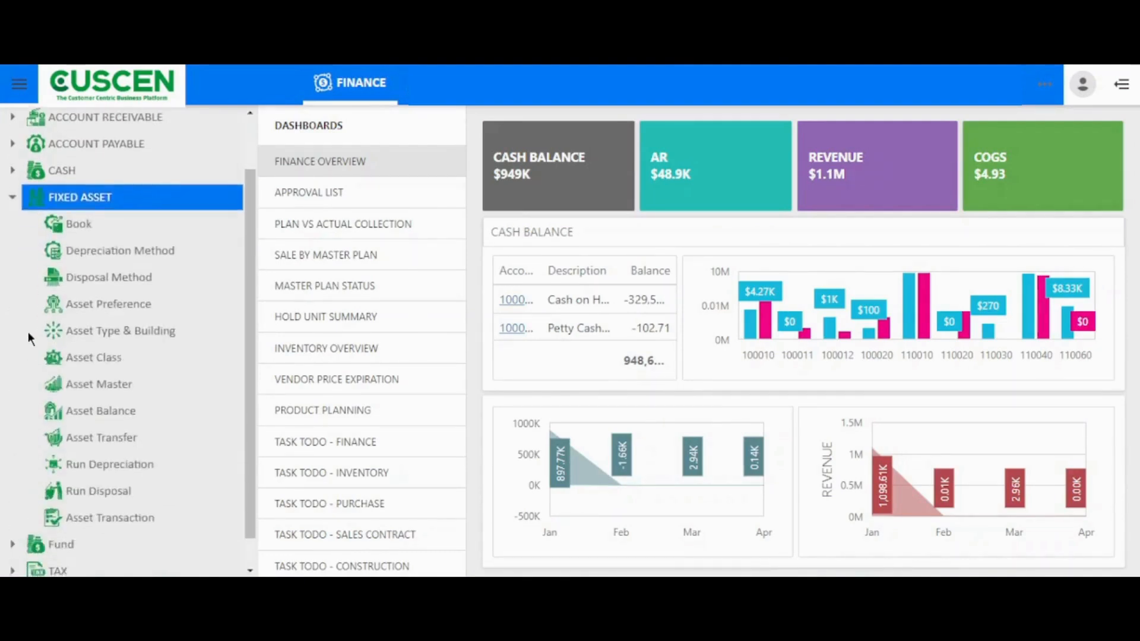
{"action": "left_click", "coordinate": [83, 229]}
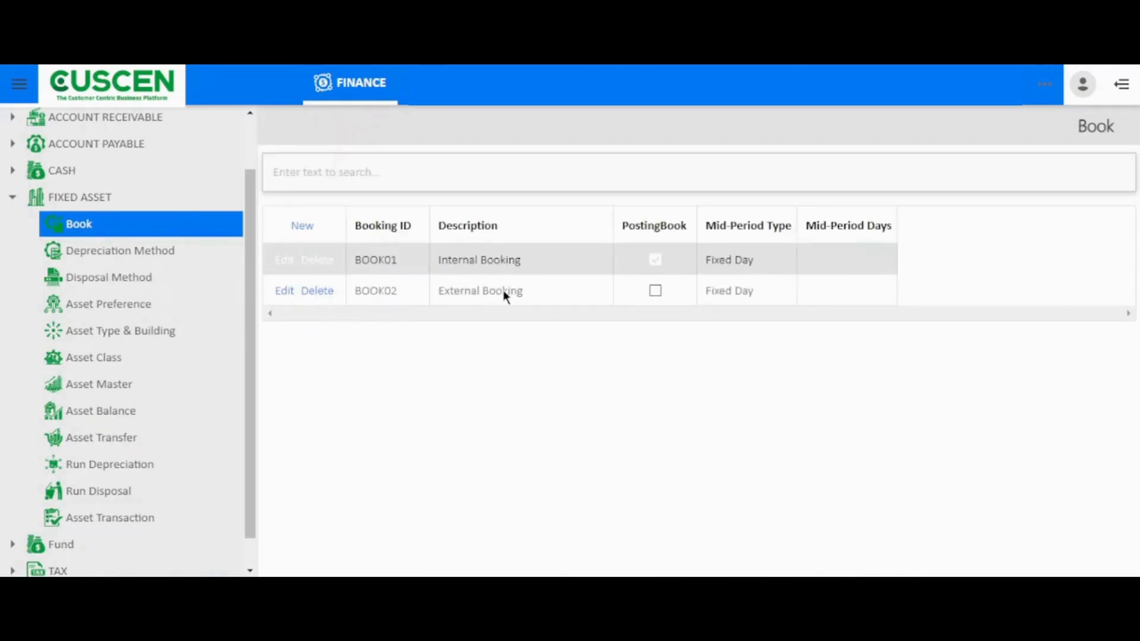
Edit the Internal Booking record, check its Mid-Period Type options while keeping Fixed Day, and update the row
{"action": "left_click", "coordinate": [286, 261]}
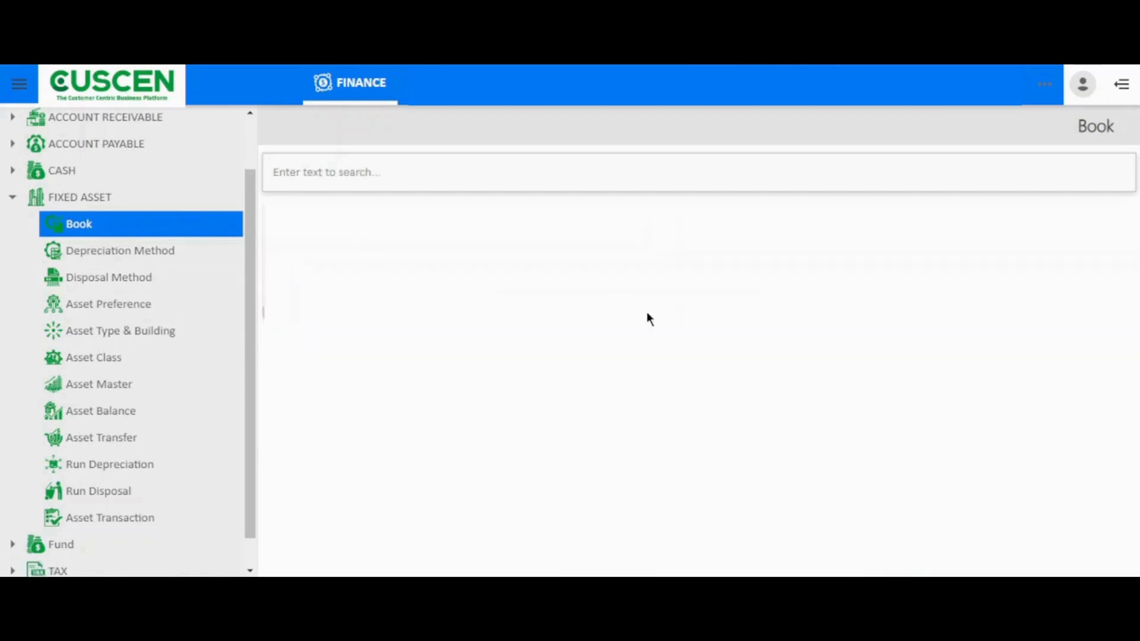
{"action": "left_click", "coordinate": [762, 255]}
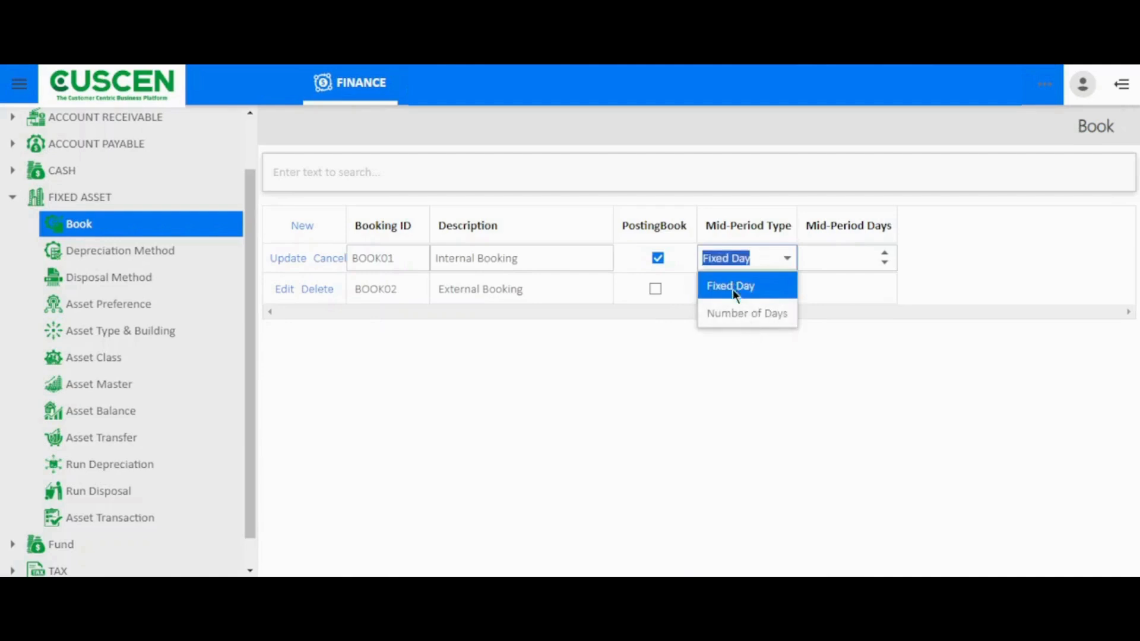
{"action": "left_click", "coordinate": [740, 362]}
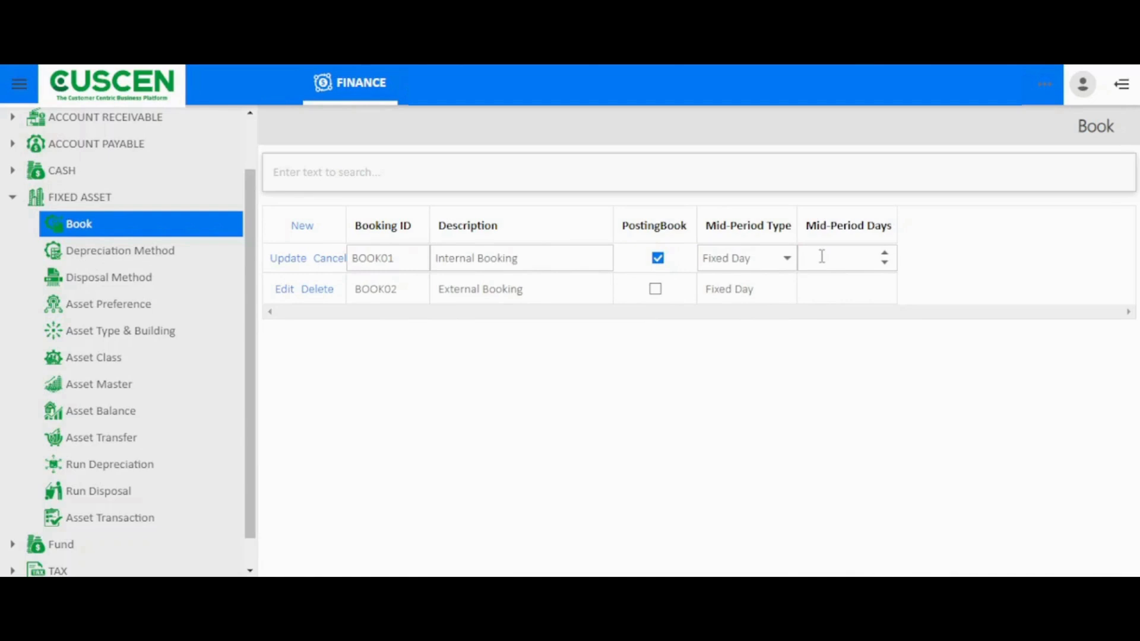
{"action": "left_click", "coordinate": [292, 259]}
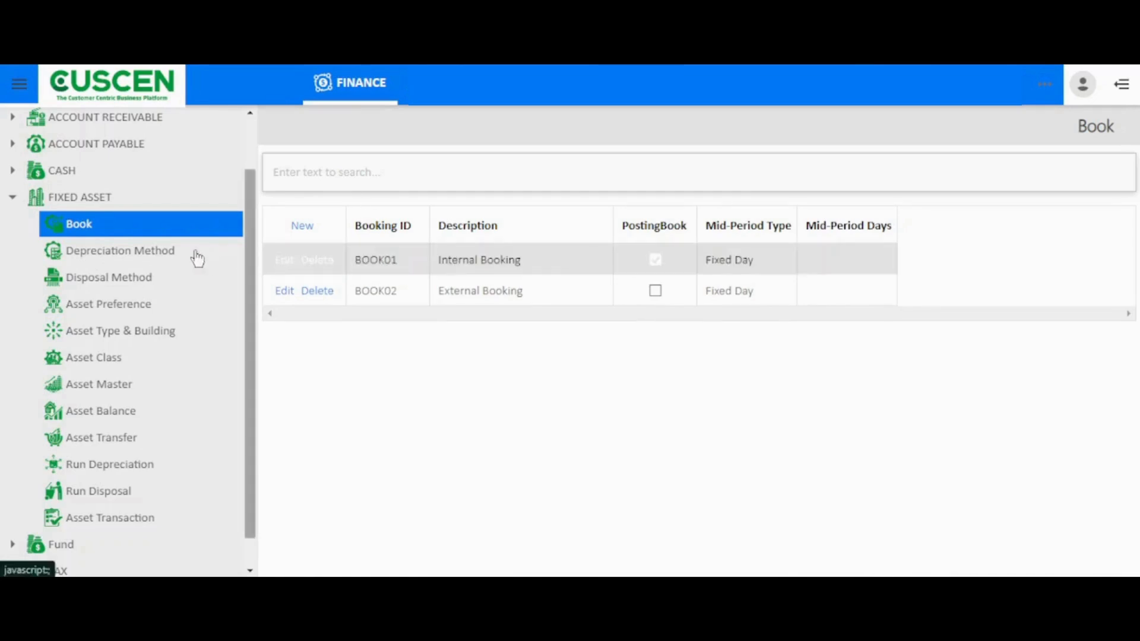
Review the calculation method and averaging convention options of depreciation method DC-30, save the record and return to the method list
{"action": "left_click", "coordinate": [174, 252]}
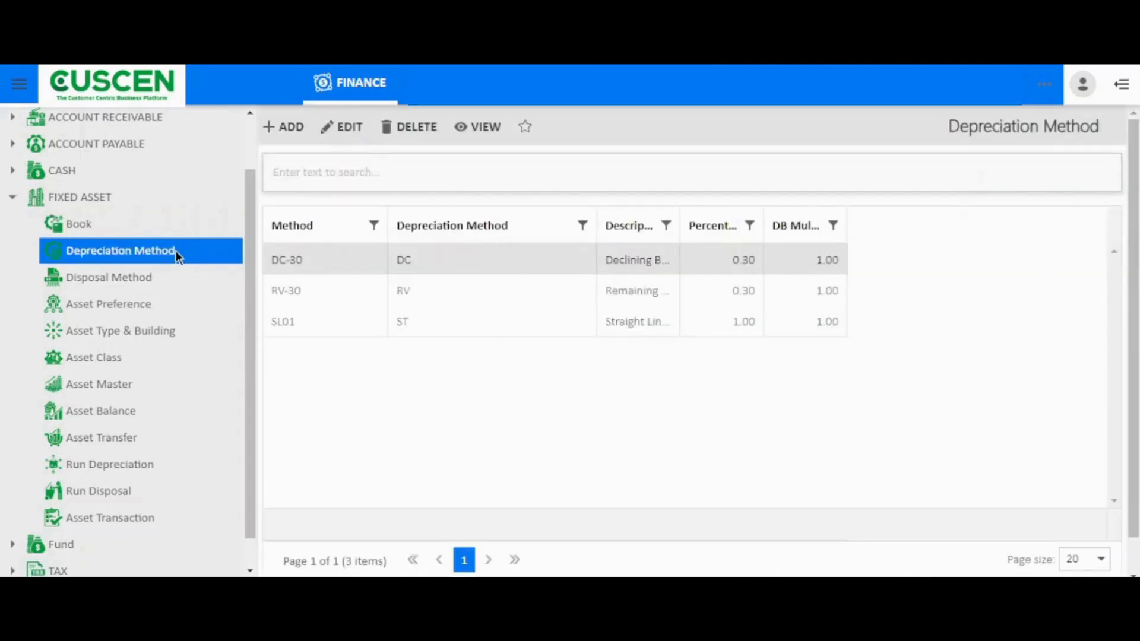
{"action": "left_click", "coordinate": [343, 130]}
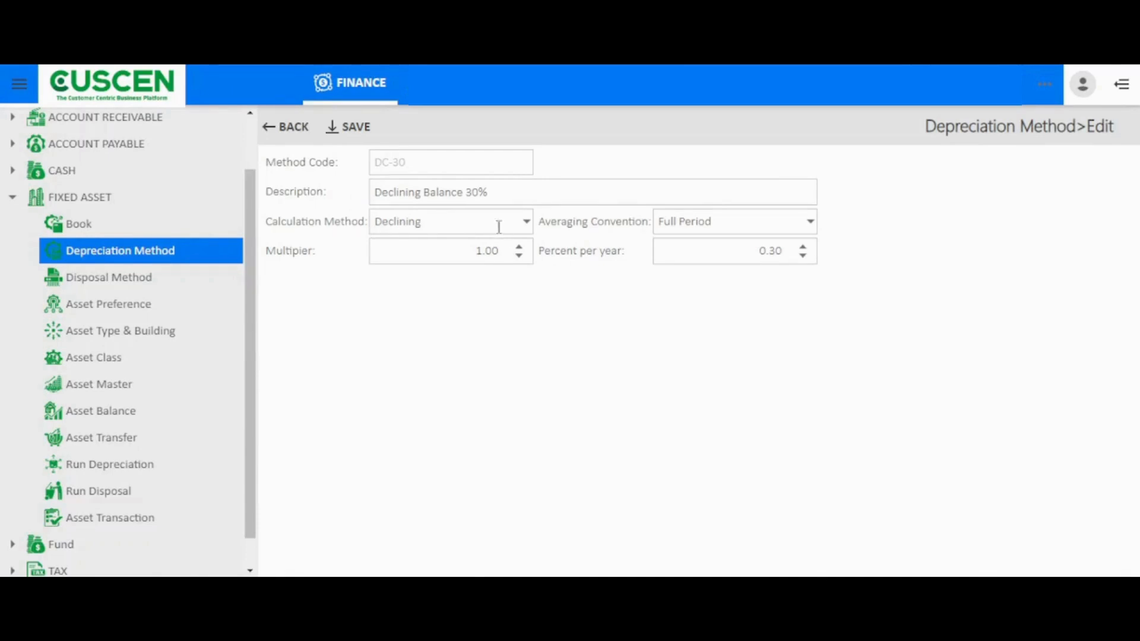
{"action": "left_click", "coordinate": [528, 223]}
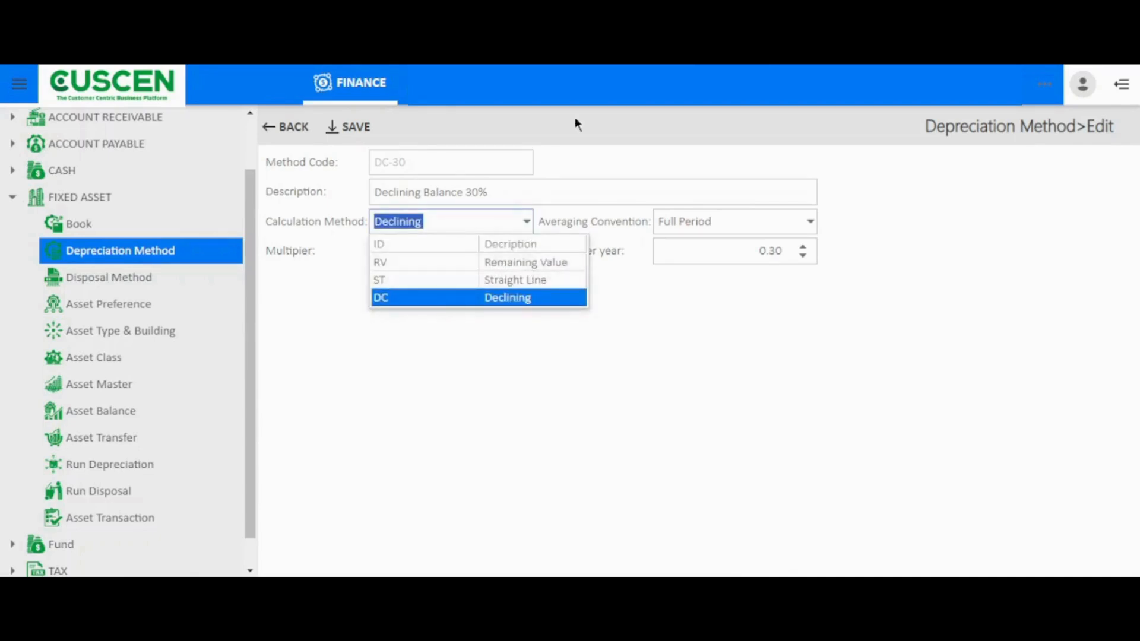
{"action": "left_click", "coordinate": [584, 158]}
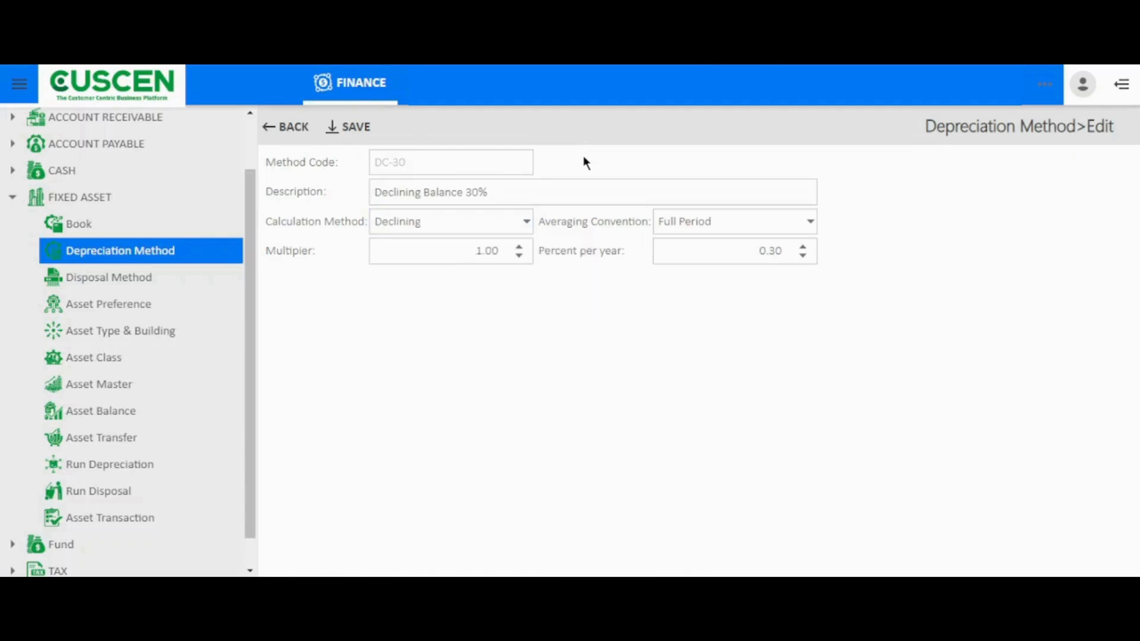
{"action": "left_click", "coordinate": [810, 223]}
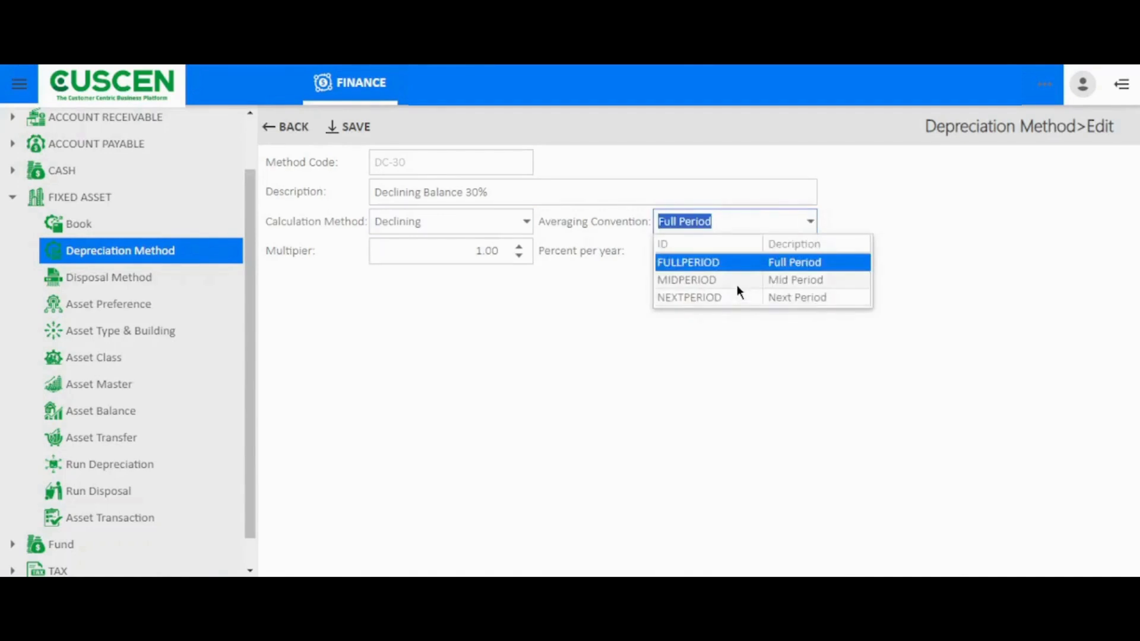
{"action": "left_click", "coordinate": [605, 341]}
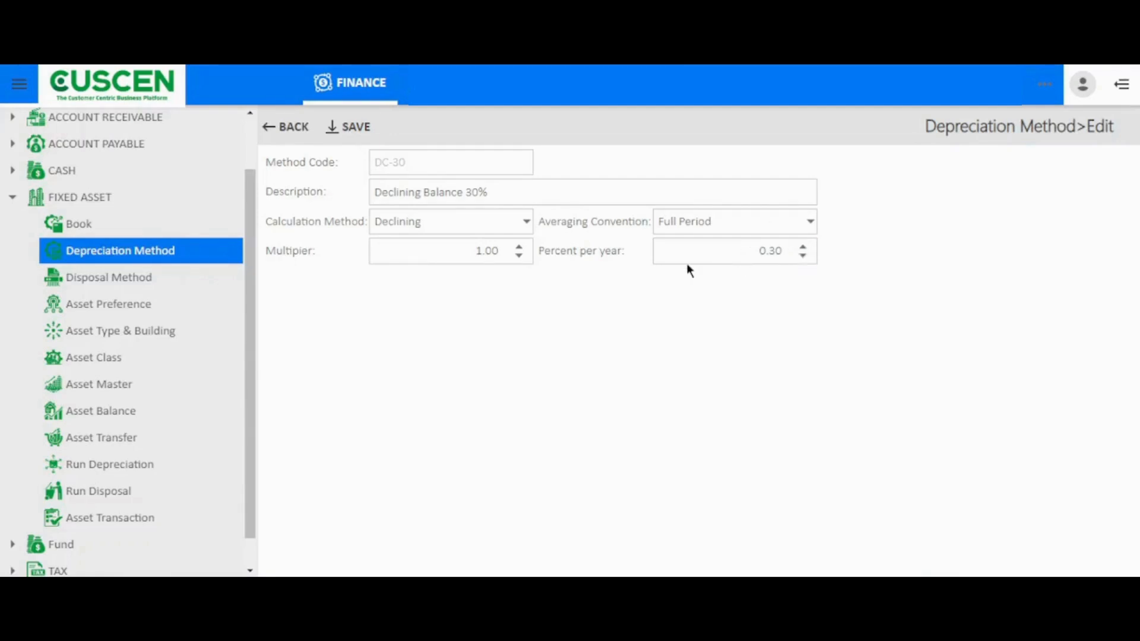
{"action": "left_click", "coordinate": [345, 130]}
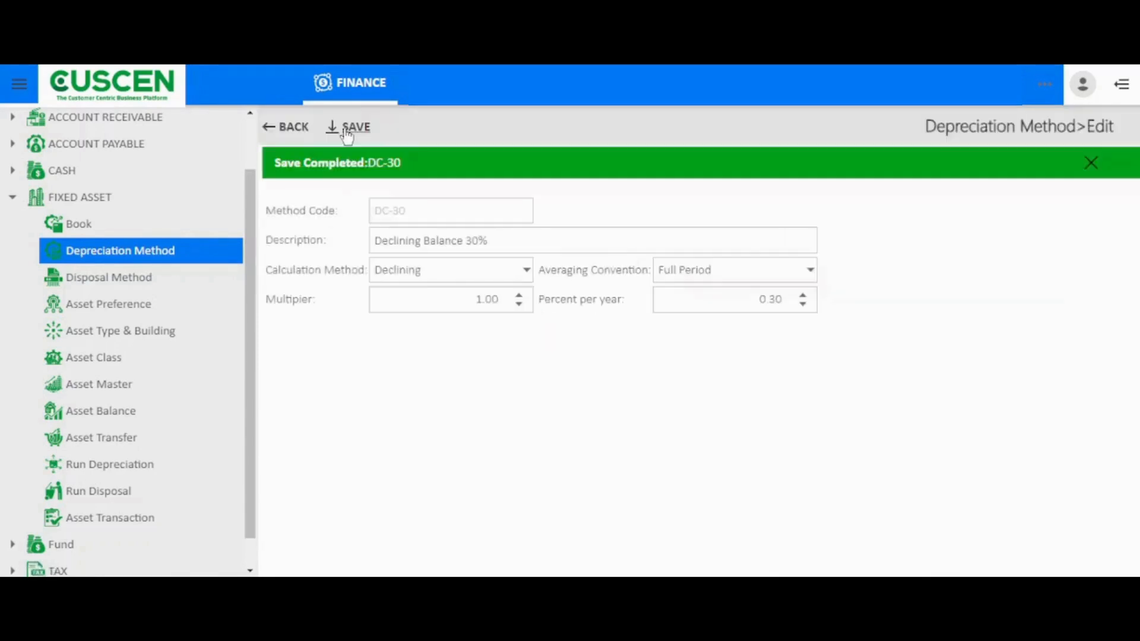
{"action": "left_click", "coordinate": [305, 133]}
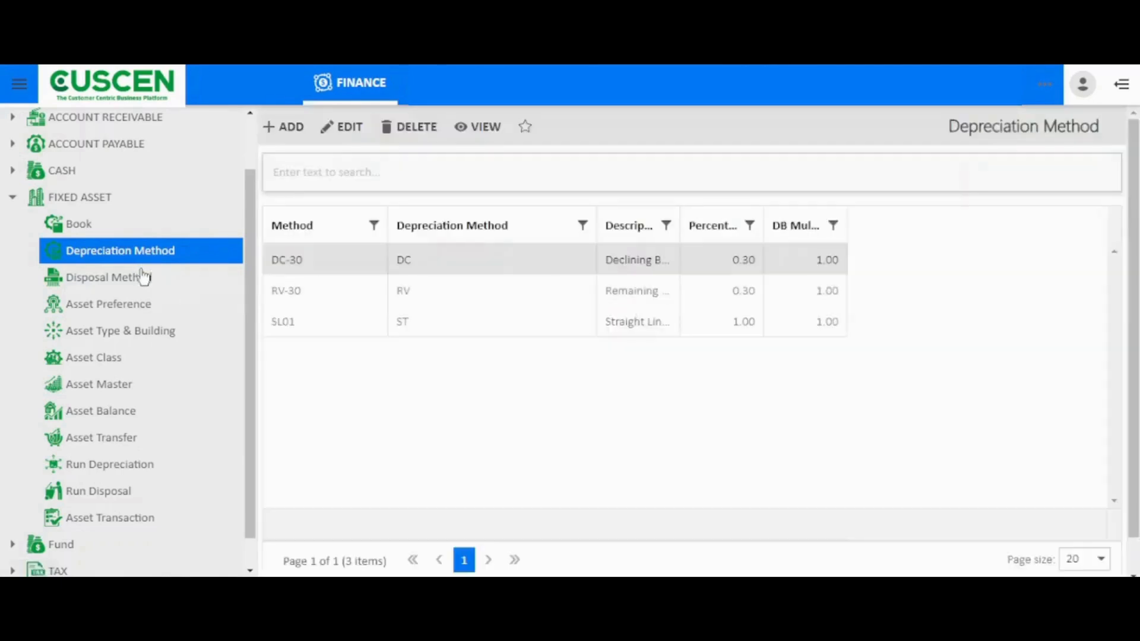
Open the fixed asset Disposal Method list and review its entries, selecting the Fixed Asset Lost row
{"action": "left_click", "coordinate": [140, 283]}
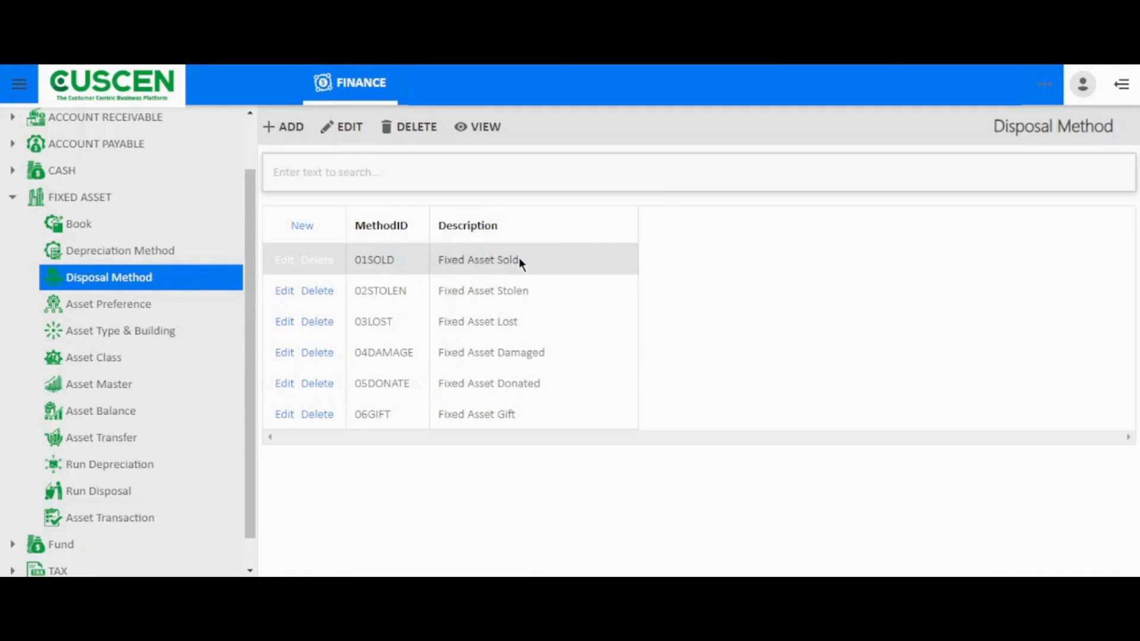
{"action": "left_click_drag", "start_coordinate": [519, 260], "coordinate": [514, 292]}
{"action": "left_click", "coordinate": [513, 332]}
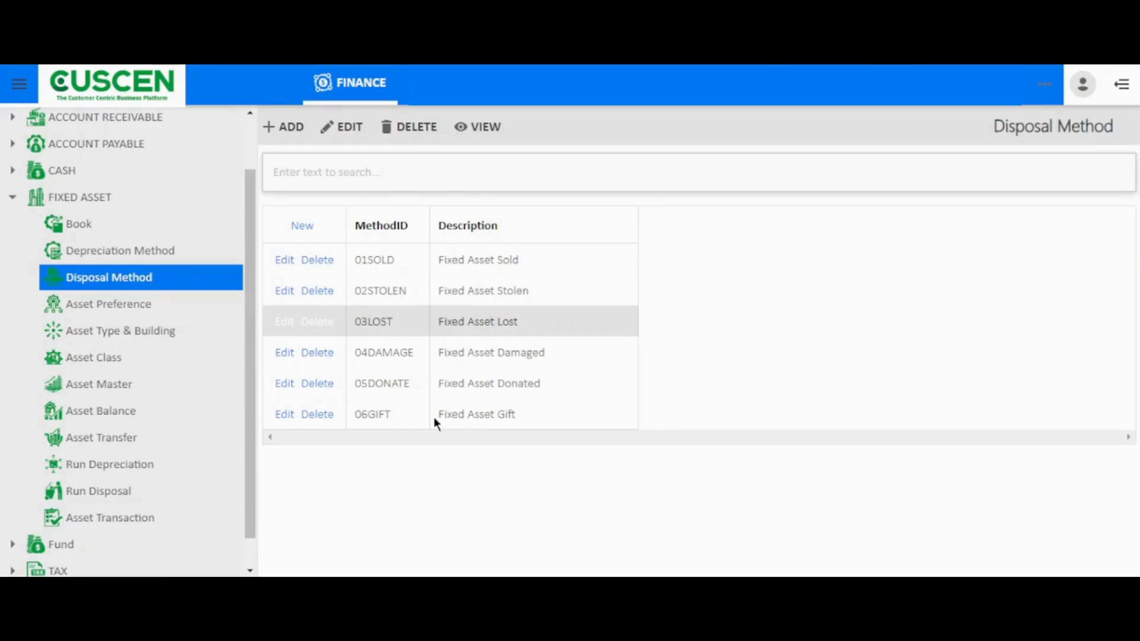
Open Asset Preference and examine the Depreciation History View, Transaction Numbering and Asset Numbering settings
{"action": "left_click", "coordinate": [107, 306]}
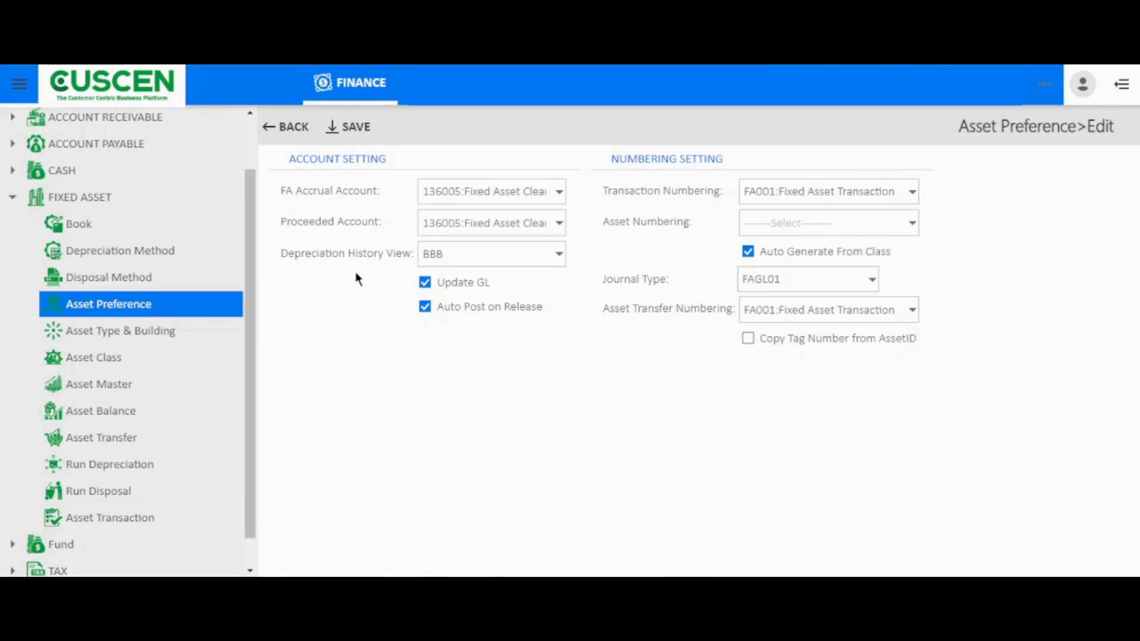
{"action": "left_click", "coordinate": [561, 256]}
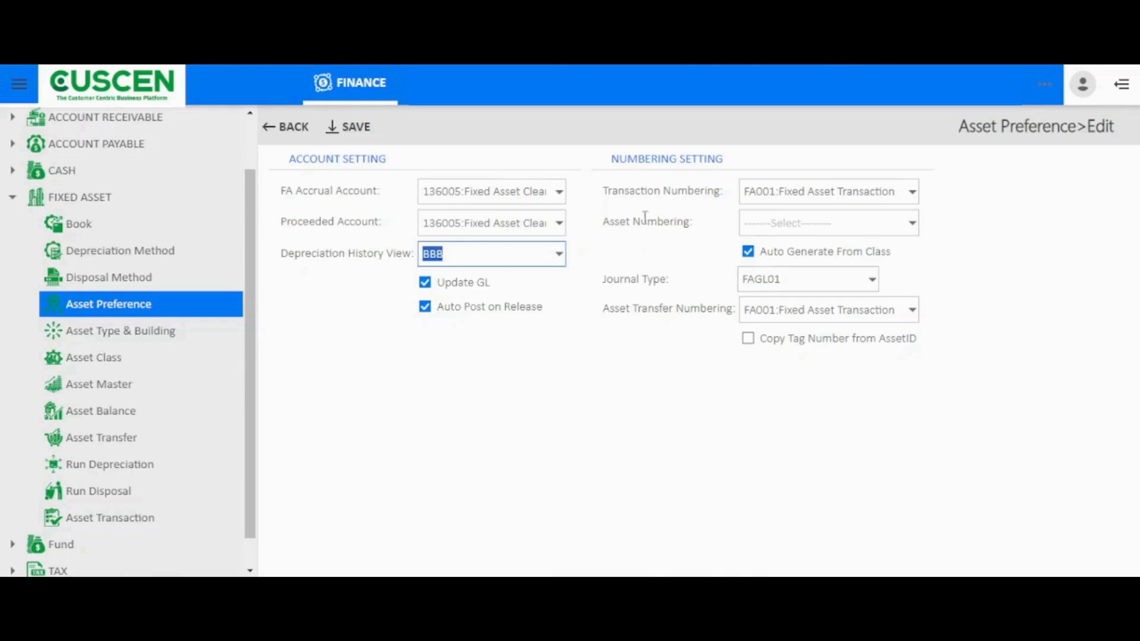
{"action": "left_click", "coordinate": [912, 196]}
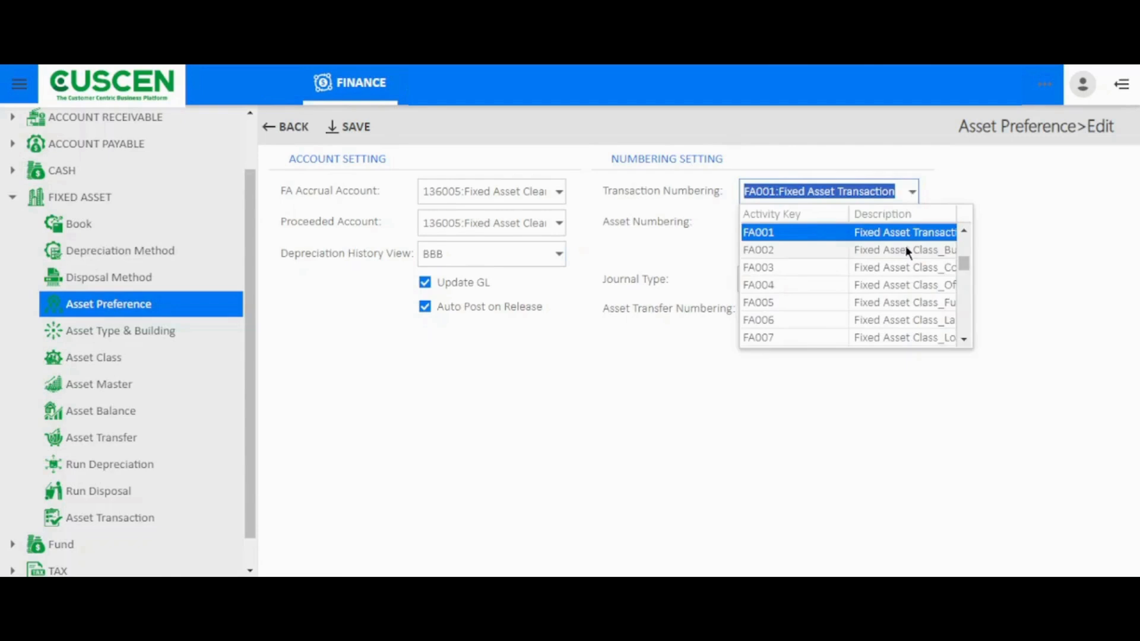
{"action": "left_click", "coordinate": [939, 191]}
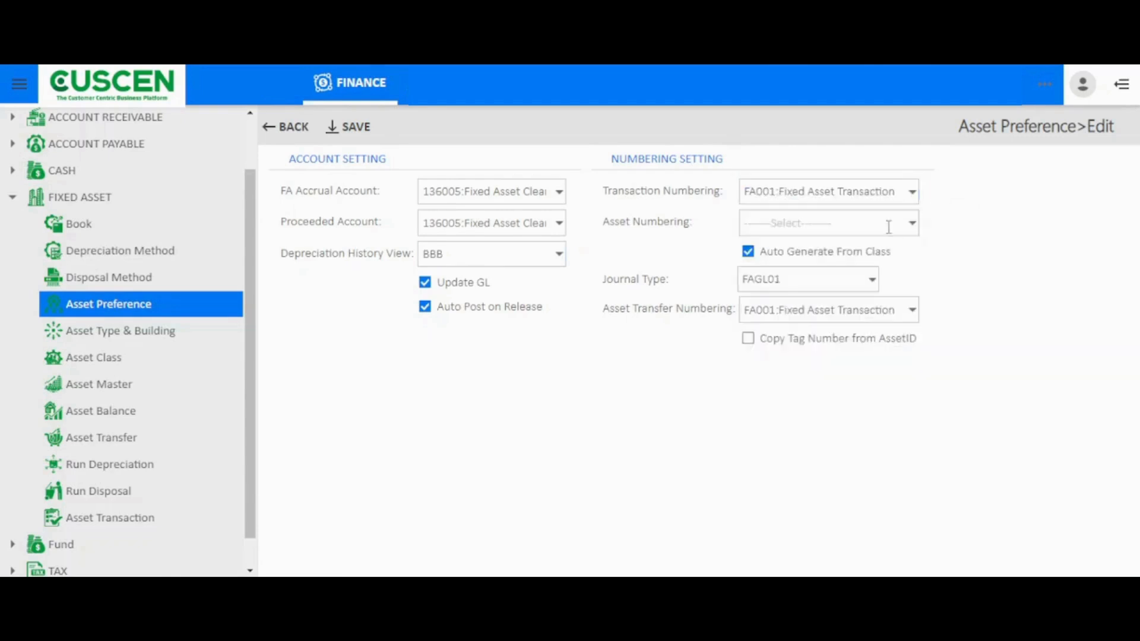
{"action": "left_click", "coordinate": [911, 224]}
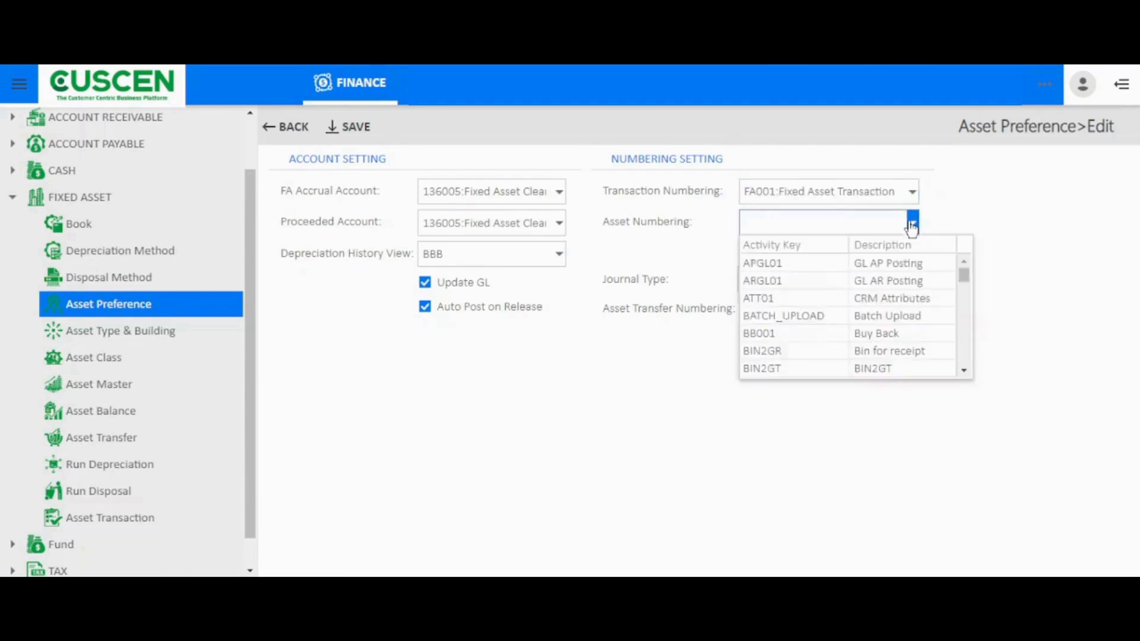
{"action": "left_click", "coordinate": [968, 190]}
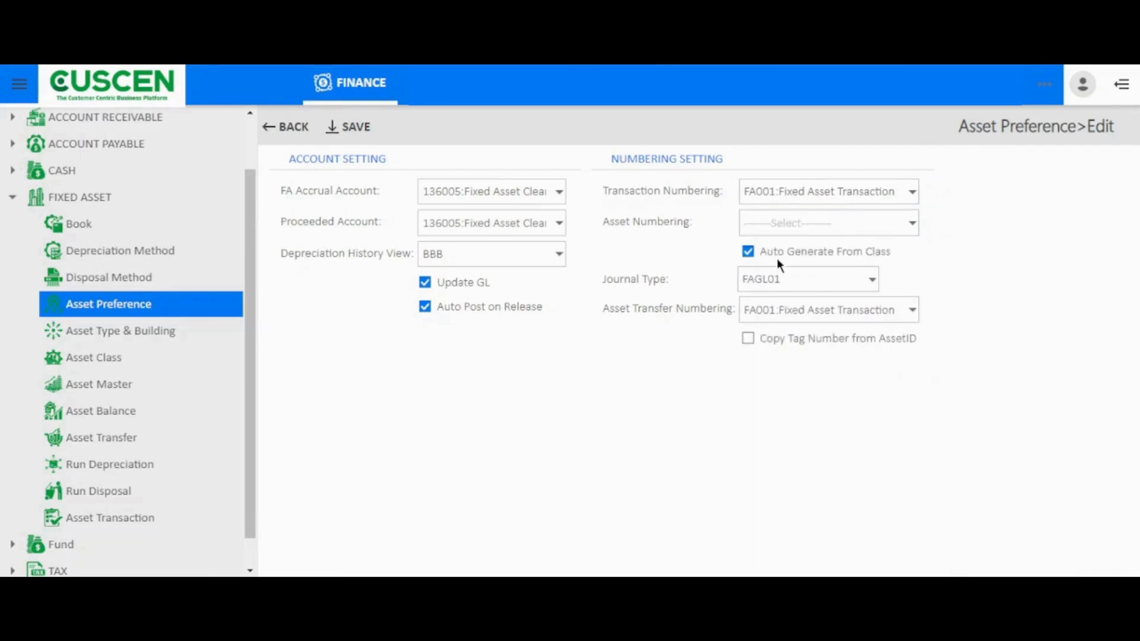
Browse the available journal types in the asset numbering settings, keeping FAGL01
{"action": "left_click", "coordinate": [859, 254]}
{"action": "left_click", "coordinate": [868, 279]}
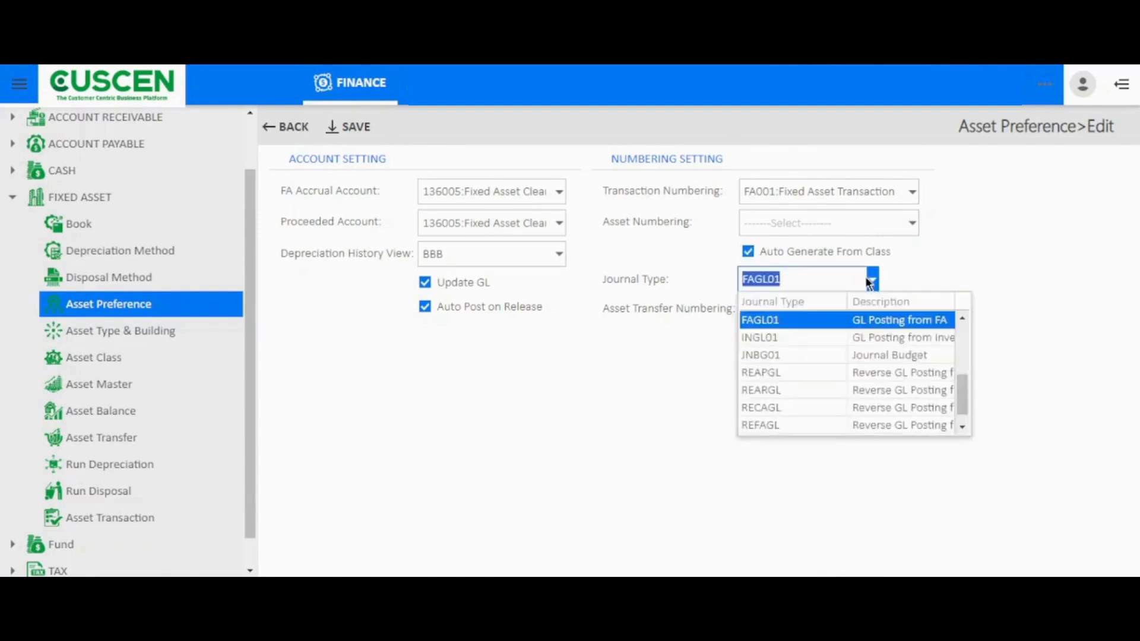
{"action": "scroll", "coordinate": [865, 371], "scroll_direction": "down", "scroll_amount": 1}
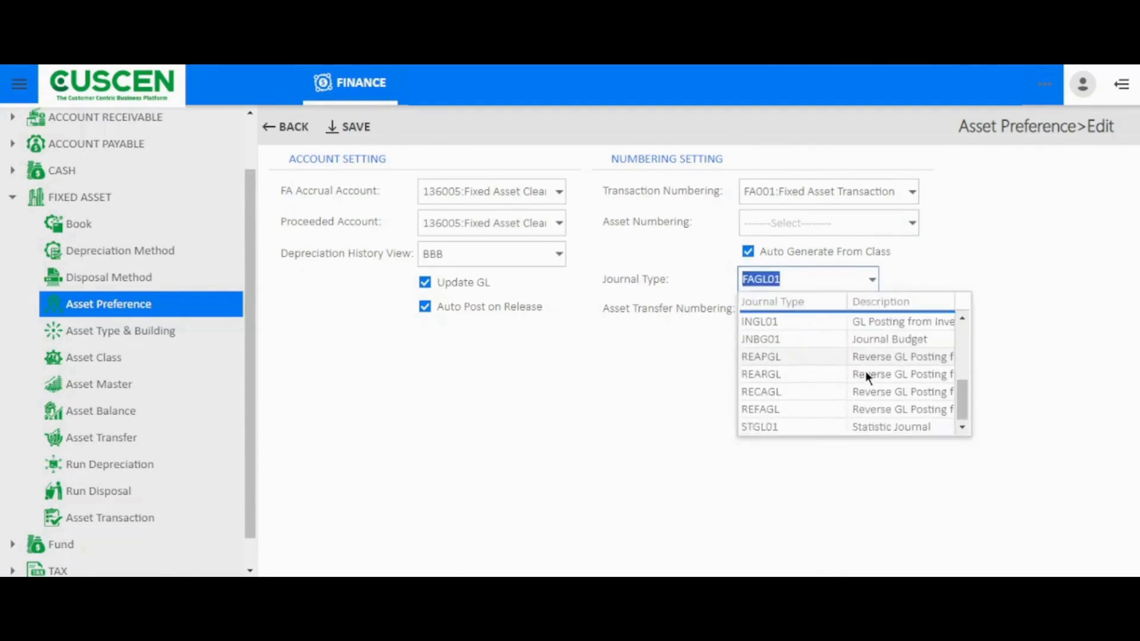
{"action": "scroll", "coordinate": [864, 371], "scroll_direction": "up", "scroll_amount": 6}
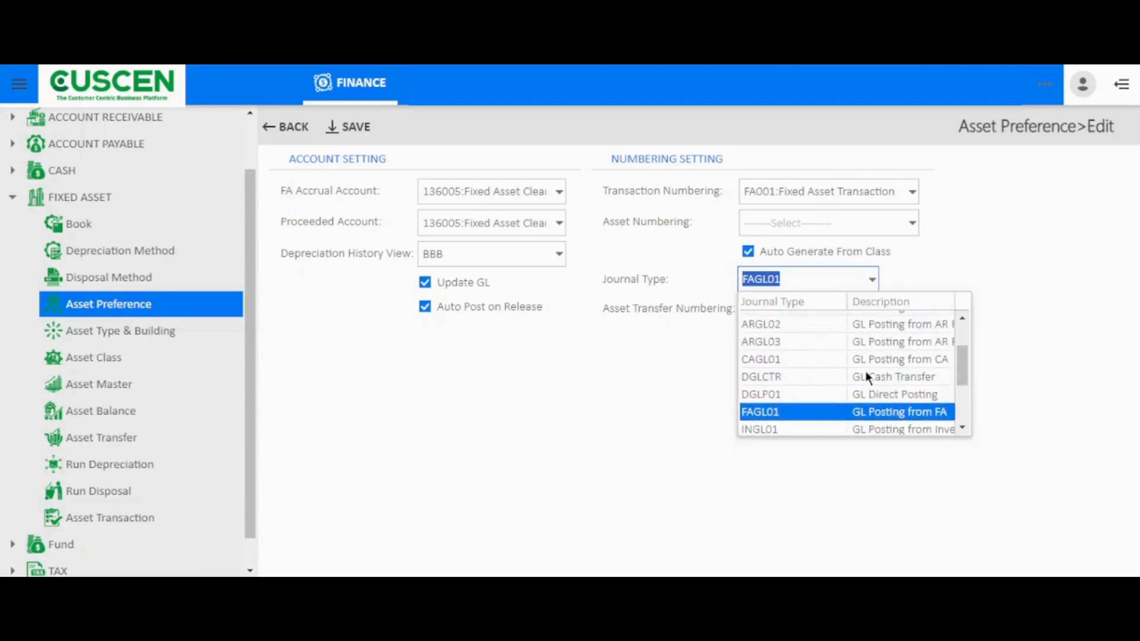
{"action": "left_click", "coordinate": [935, 259]}
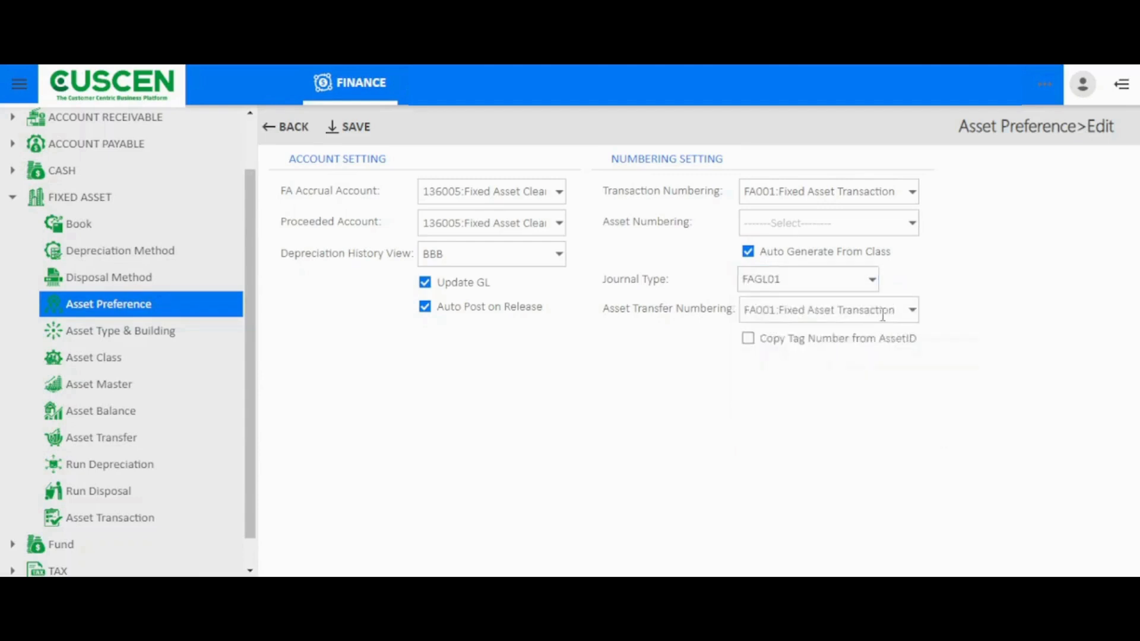
Browse the Asset Transfer Numbering options, keeping FA001:Fixed Asset Transaction
{"action": "left_click", "coordinate": [912, 310]}
{"action": "scroll", "coordinate": [867, 412], "scroll_direction": "down", "scroll_amount": 3}
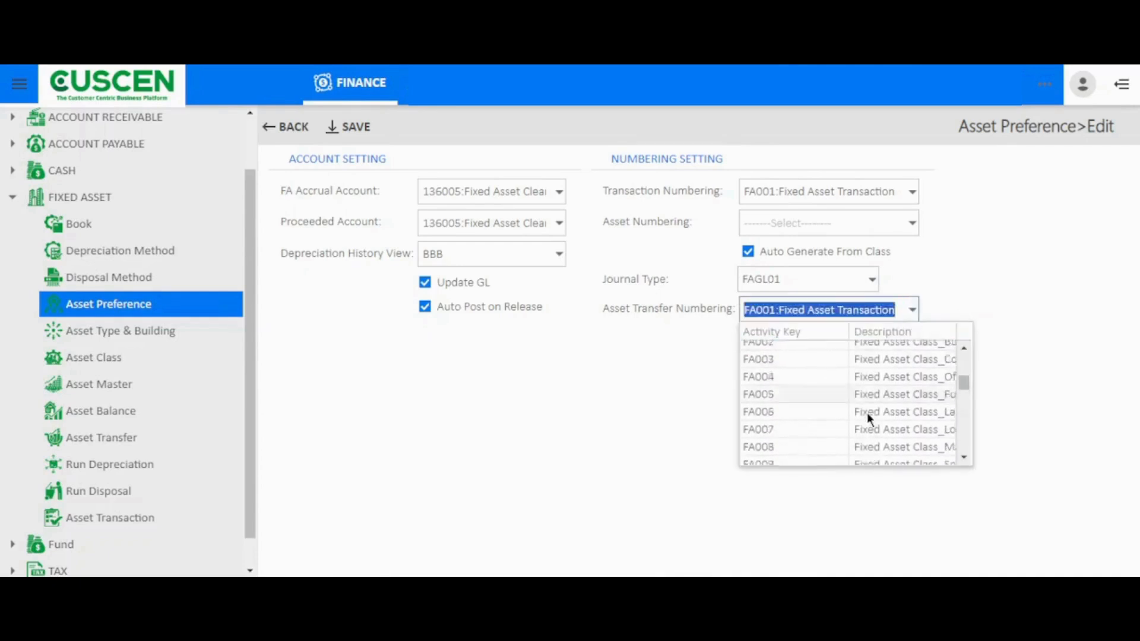
{"action": "scroll", "coordinate": [867, 412], "scroll_direction": "up", "scroll_amount": 3}
{"action": "left_click", "coordinate": [971, 277]}
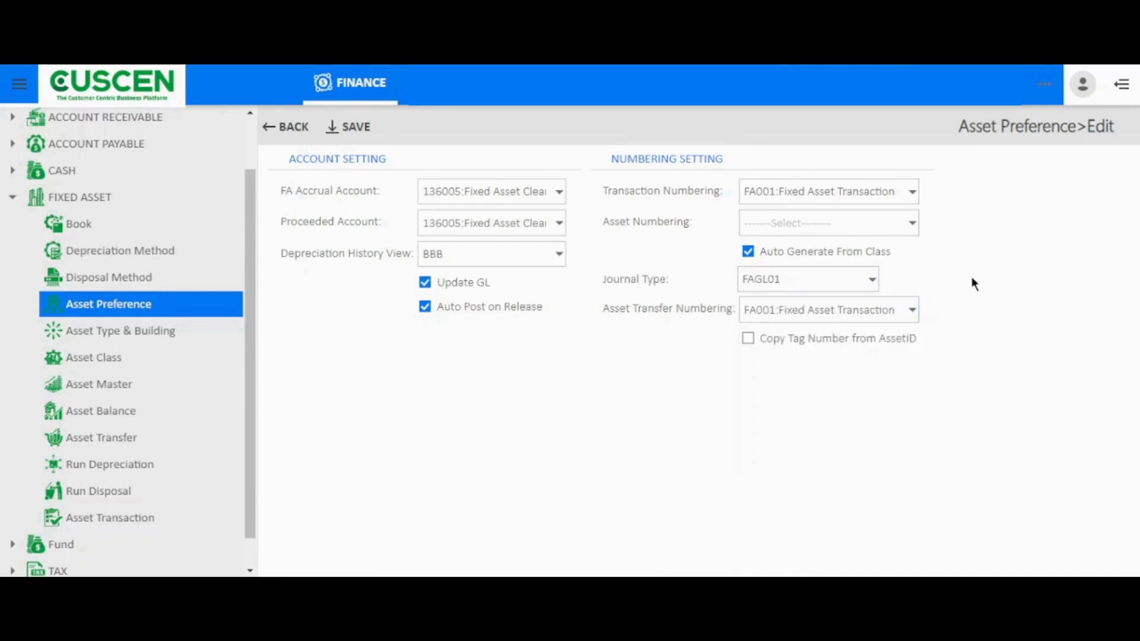
Open the asset type list, examine the code and description fields of a blank new entry, and discard it
{"action": "left_click", "coordinate": [160, 331]}
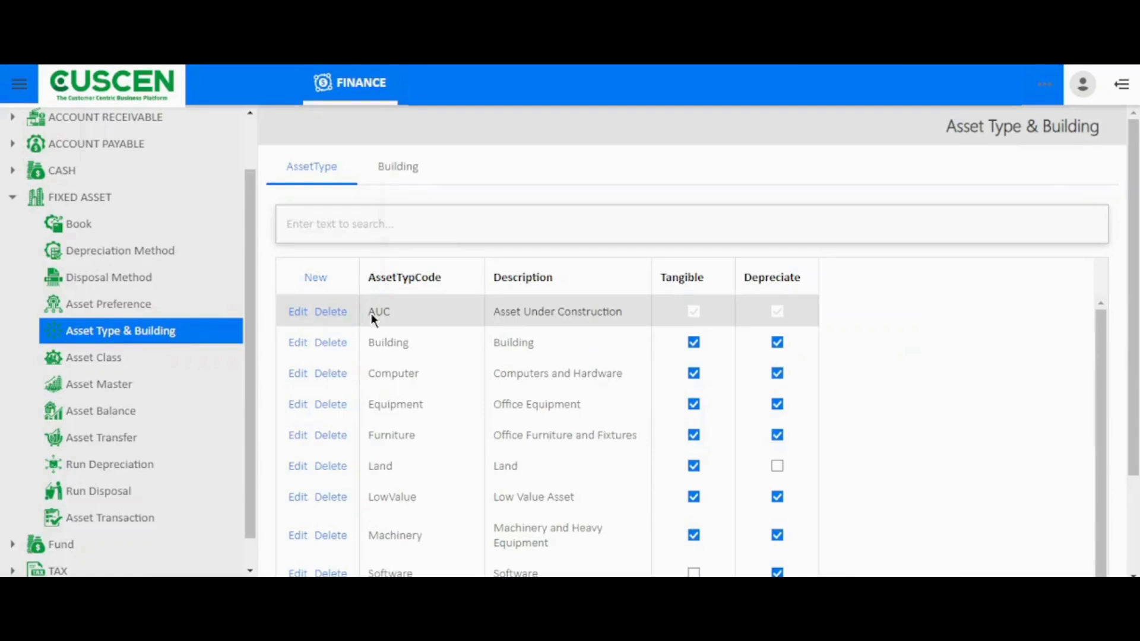
{"action": "left_click", "coordinate": [315, 278]}
{"action": "left_click", "coordinate": [405, 305]}
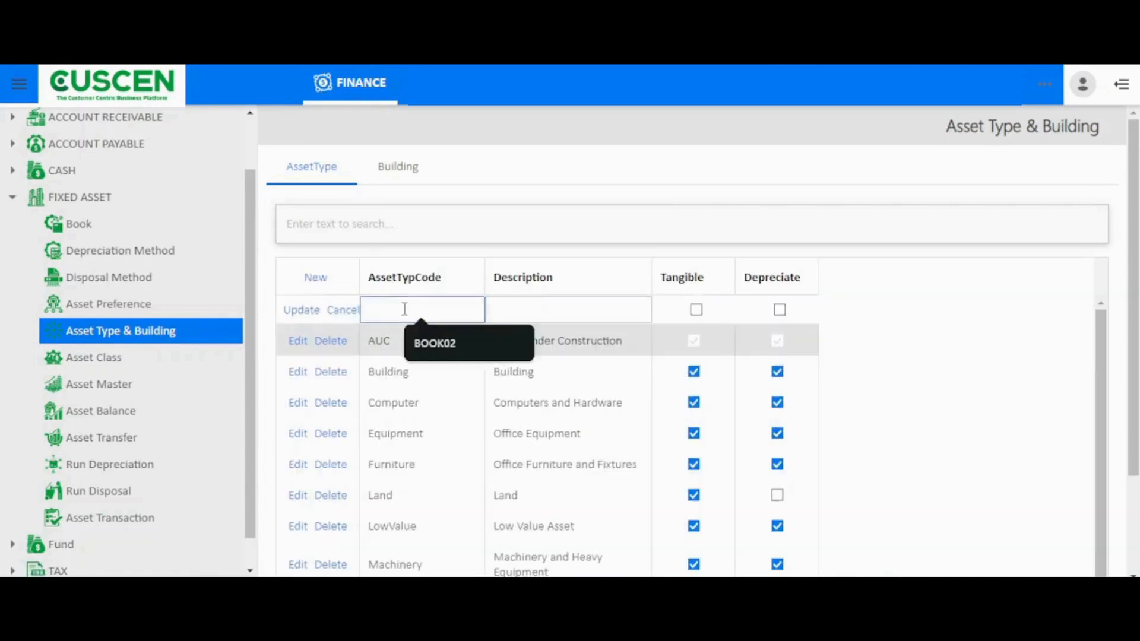
{"action": "left_click", "coordinate": [515, 307]}
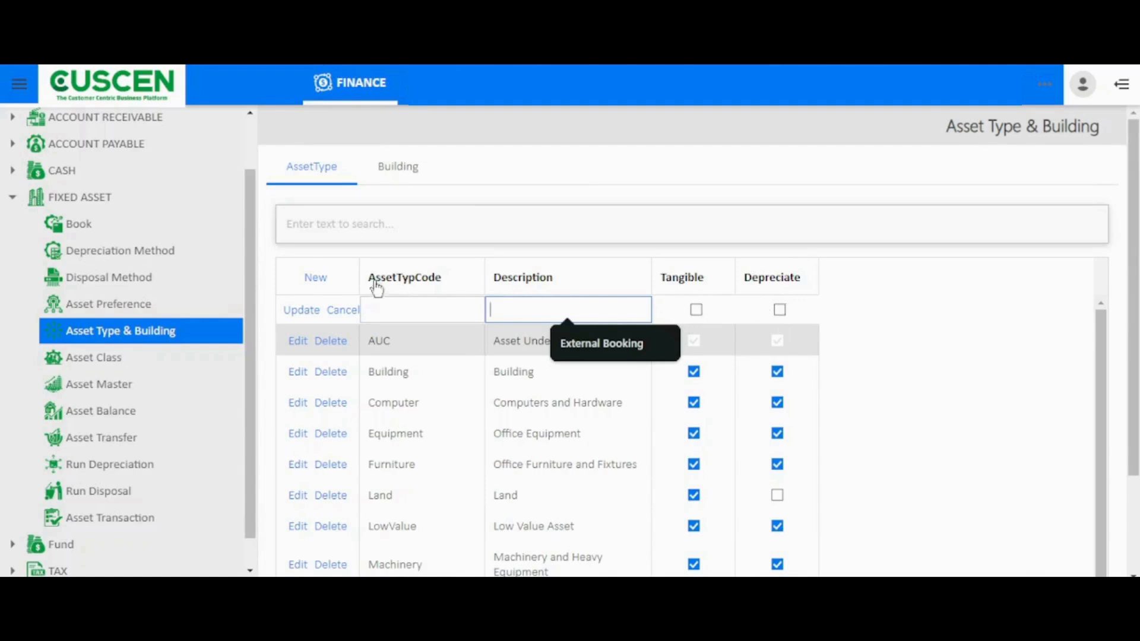
{"action": "left_click", "coordinate": [345, 308]}
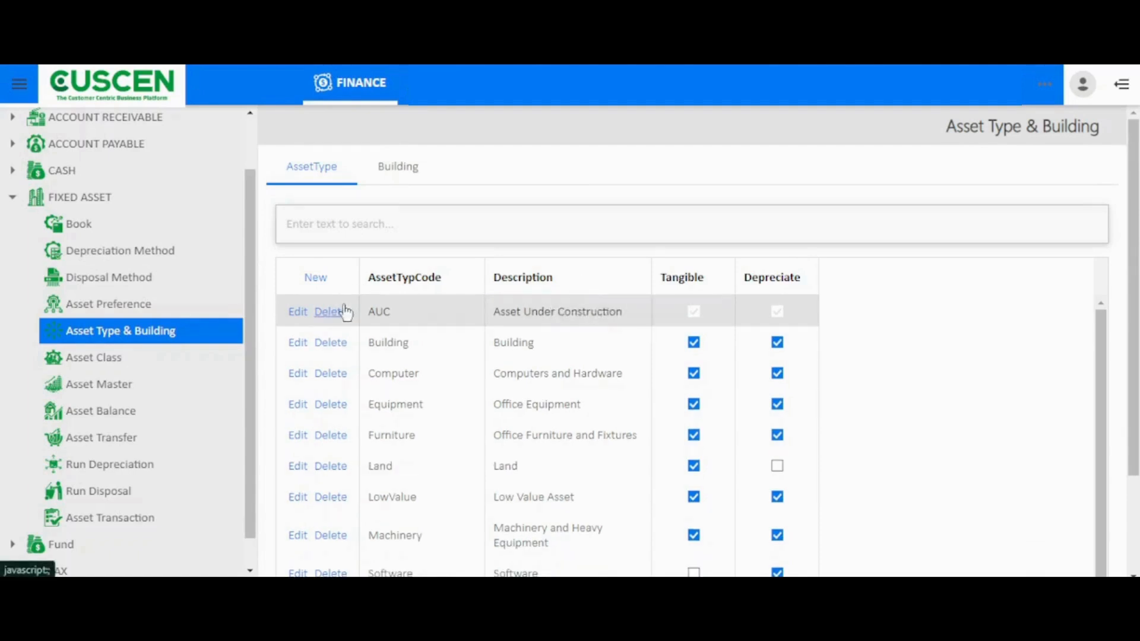
View the Building list, examine the Activity Key and Description fields of a blank new entry, and discard it
{"action": "left_click", "coordinate": [387, 185]}
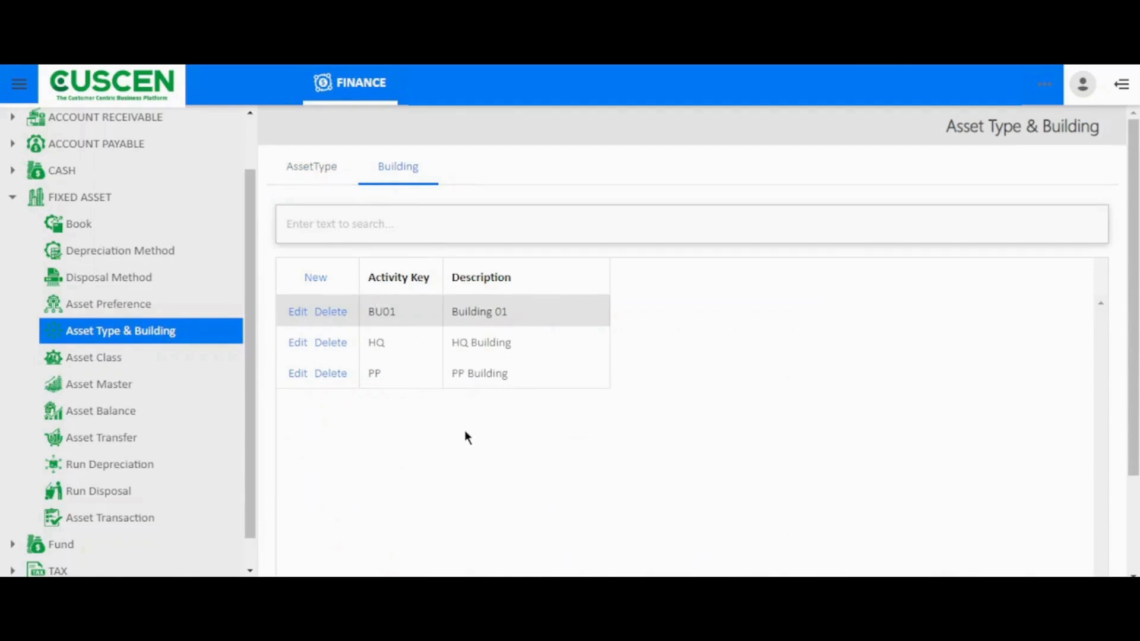
{"action": "left_click", "coordinate": [326, 284]}
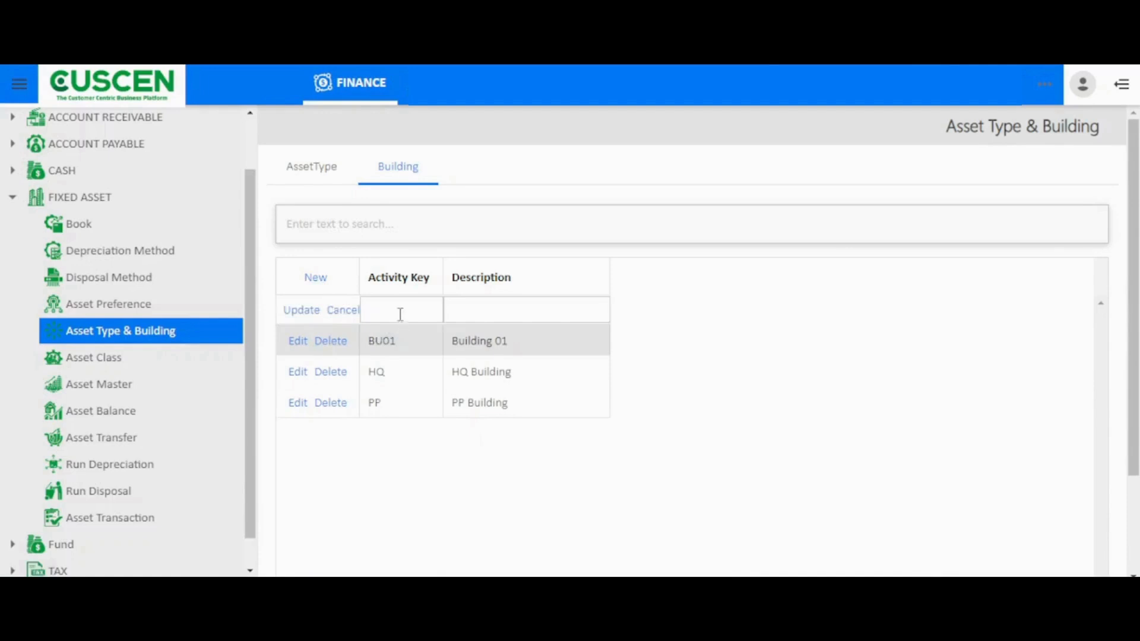
{"action": "left_click", "coordinate": [471, 308]}
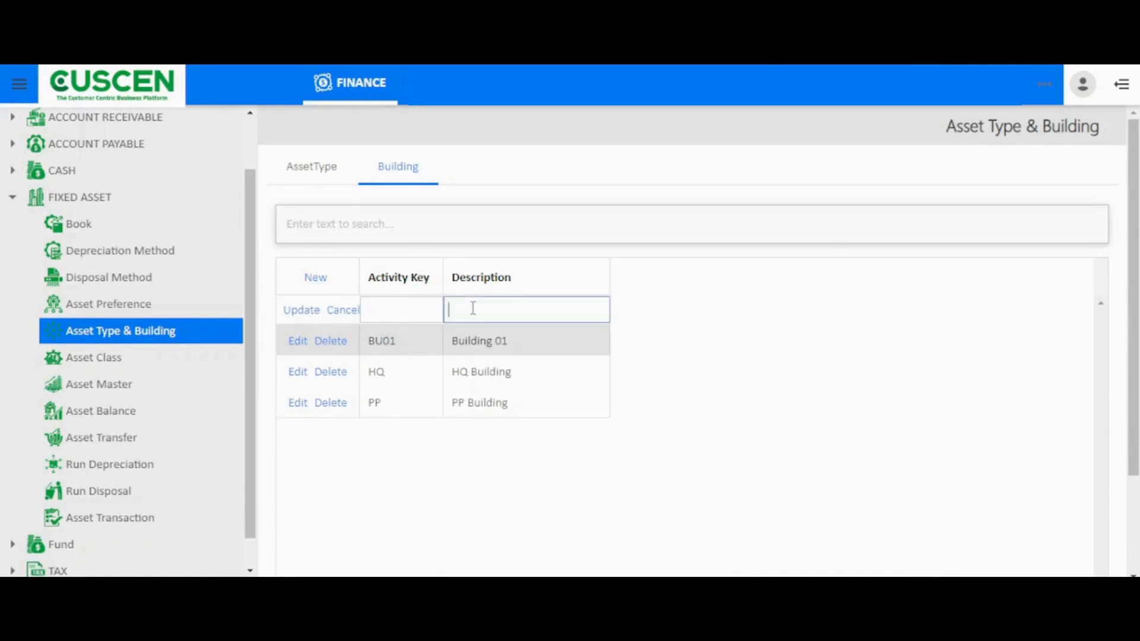
{"action": "left_click", "coordinate": [345, 315]}
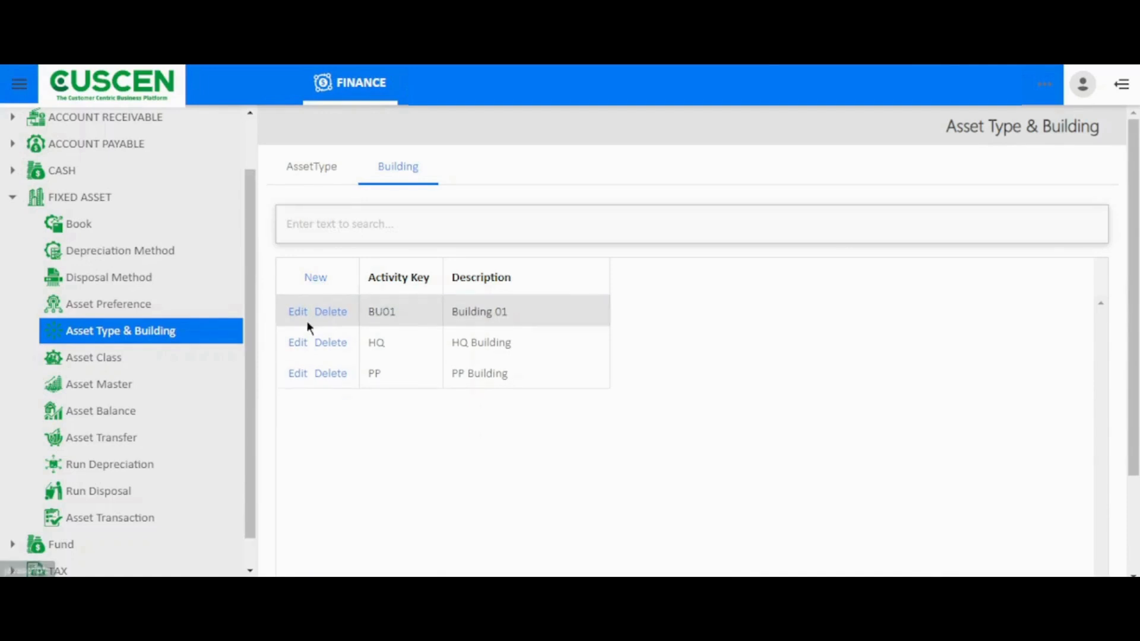
Open the AUC asset class and examine its general information, useful life, depreciation settings and GL accounts
{"action": "left_click", "coordinate": [124, 365]}
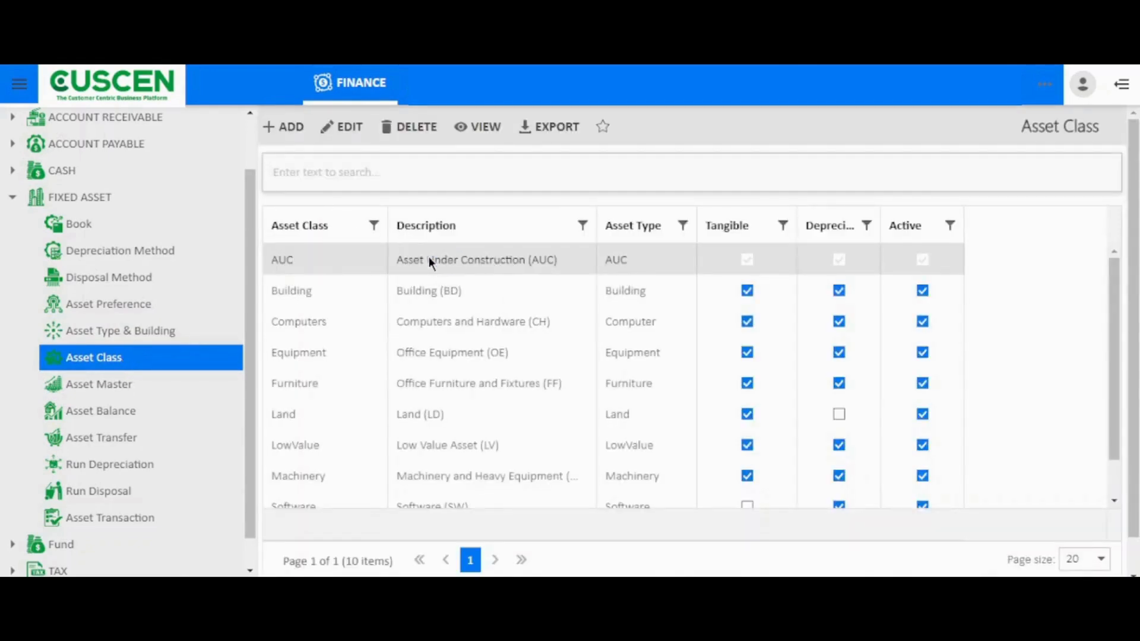
{"action": "double_click", "coordinate": [429, 259]}
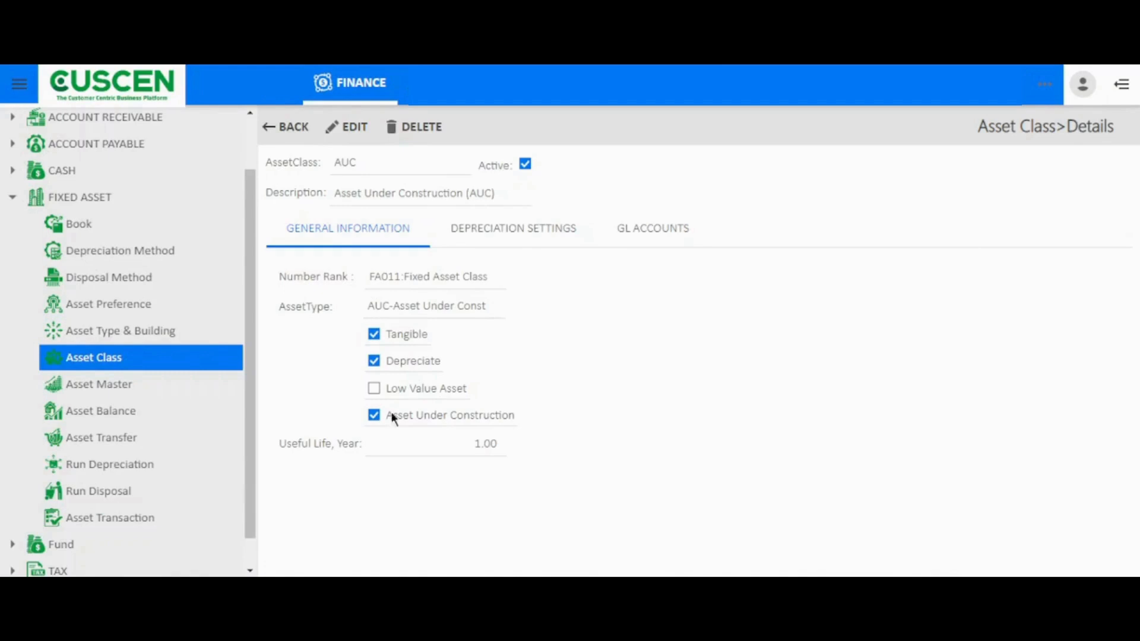
{"action": "left_click_drag", "start_coordinate": [298, 444], "coordinate": [408, 447]}
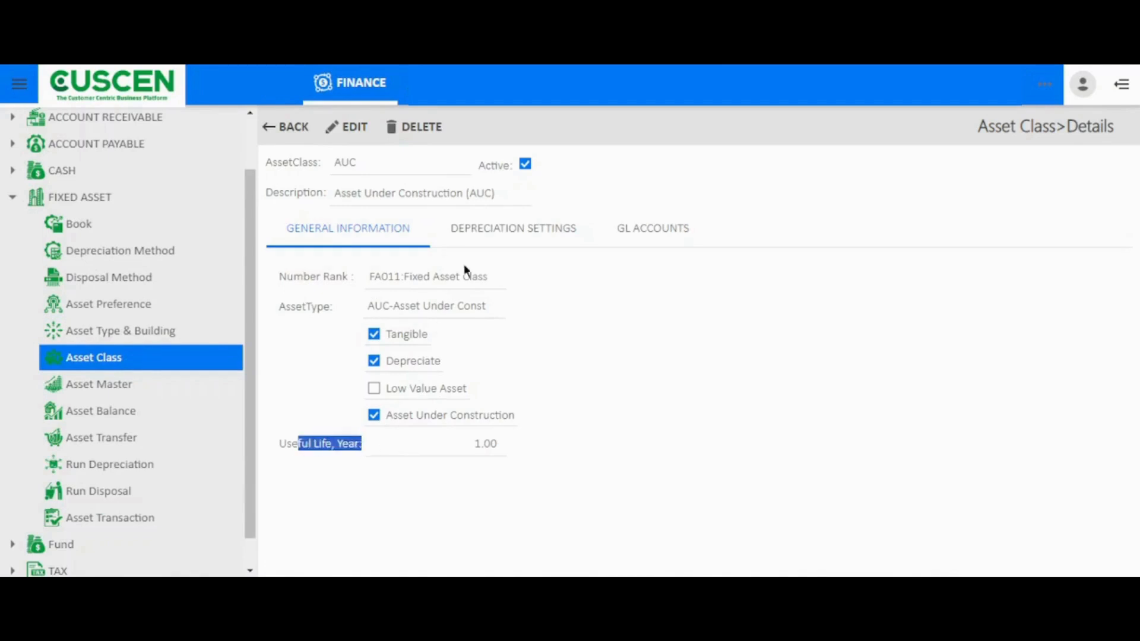
{"action": "left_click", "coordinate": [487, 236]}
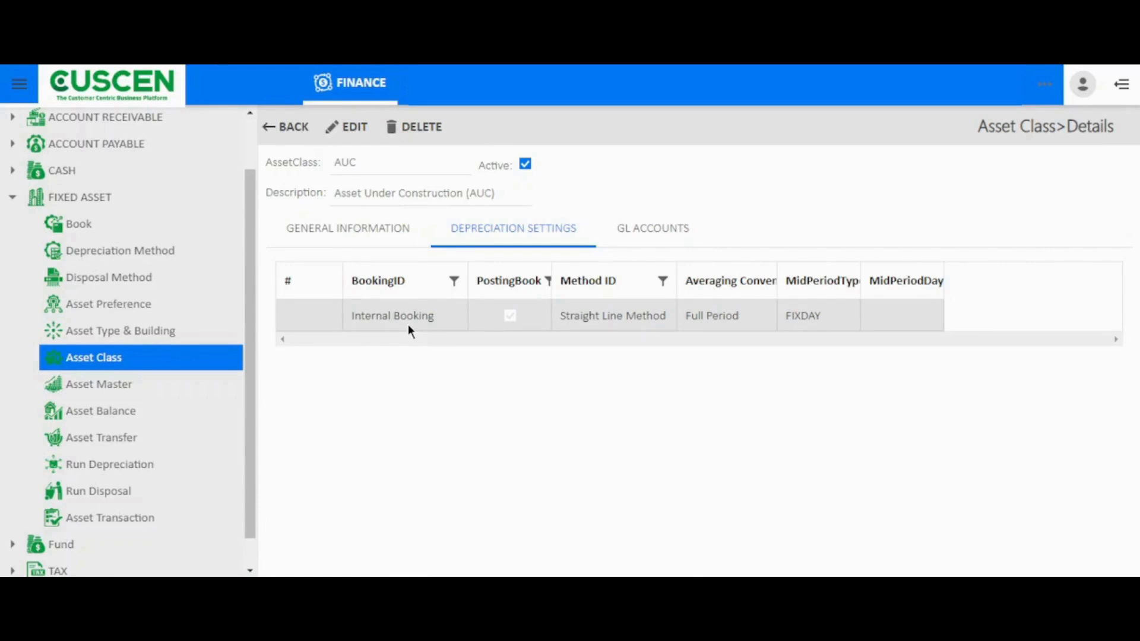
{"action": "left_click", "coordinate": [656, 227]}
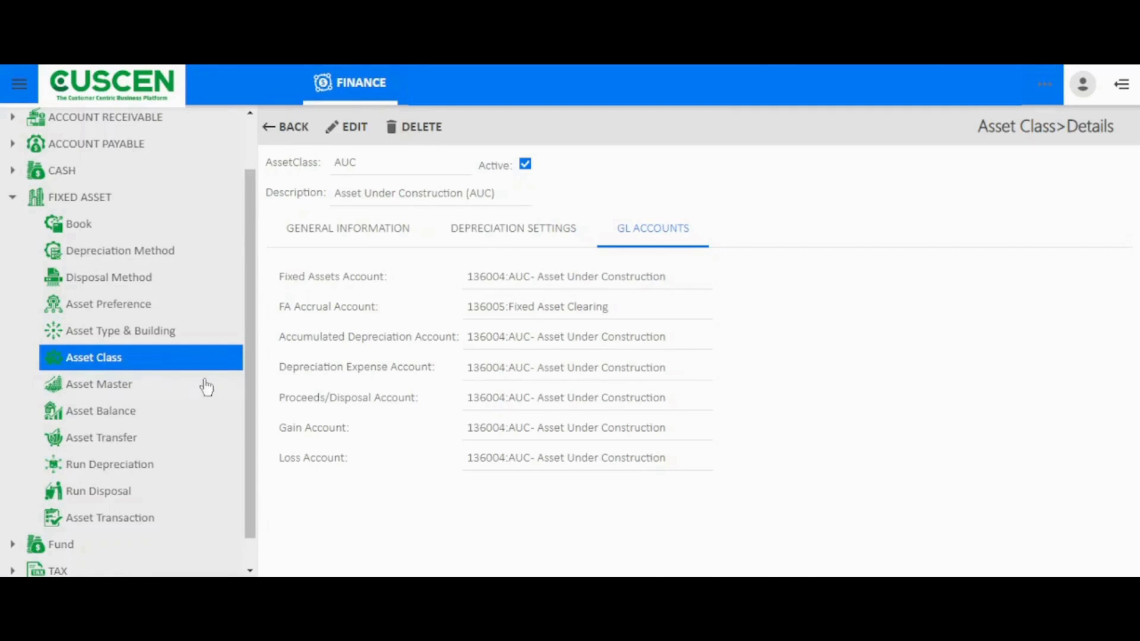
Open asset FAAUC00001 in Asset Master and examine its asset code, parent asset and description fields
{"action": "left_click", "coordinate": [131, 383]}
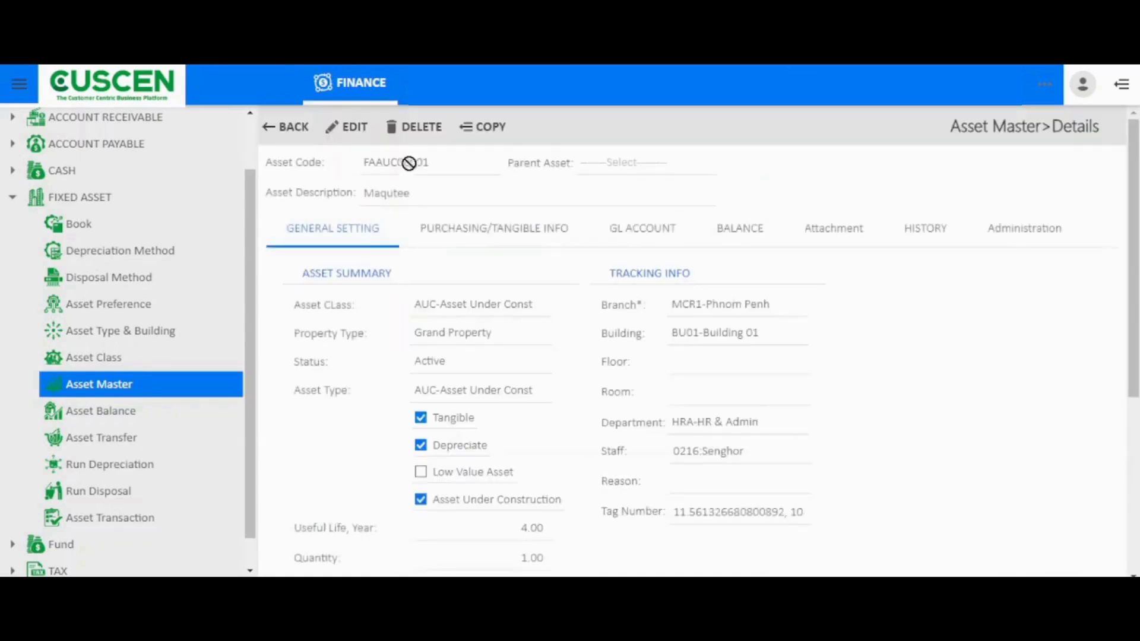
{"action": "left_click_drag", "start_coordinate": [430, 165], "coordinate": [356, 161]}
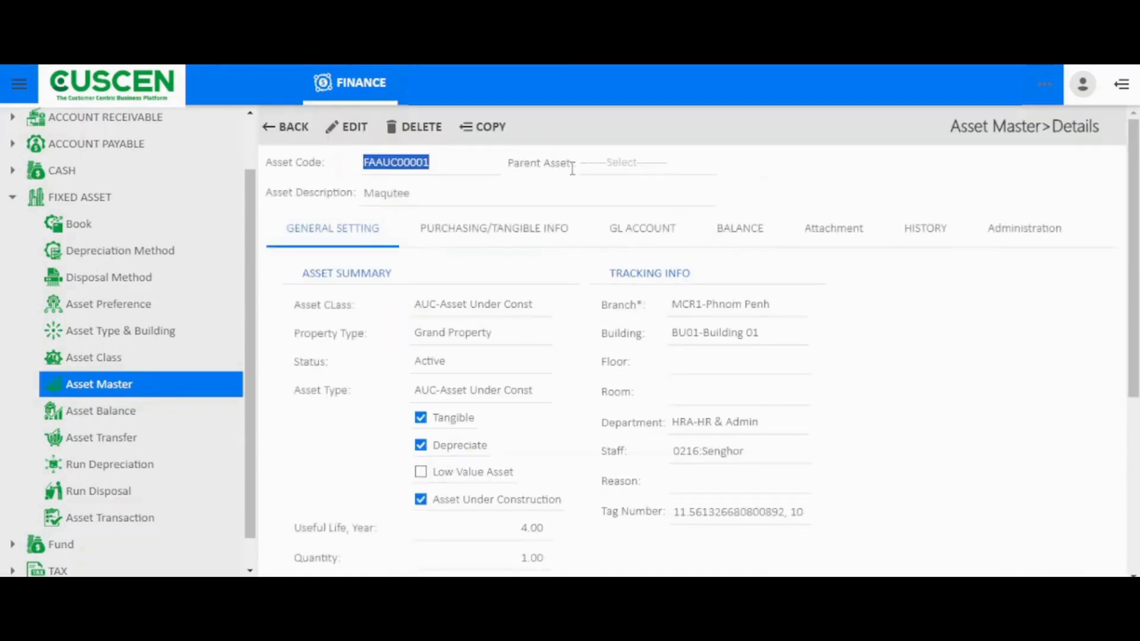
{"action": "left_click", "coordinate": [662, 169]}
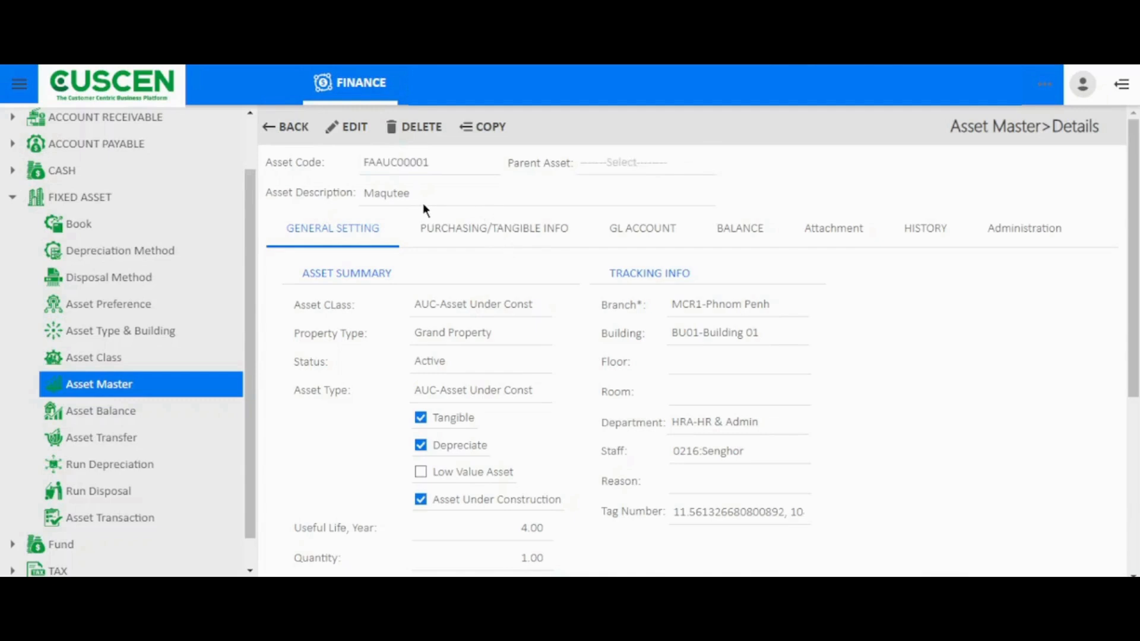
{"action": "left_click", "coordinate": [375, 201]}
Examine the asset summary of FAAUC00001, from asset class and useful life through acquisition cost, salvage amount, replacement cost and disposal fields
{"action": "scroll", "coordinate": [399, 270], "scroll_direction": "down", "scroll_amount": 1}
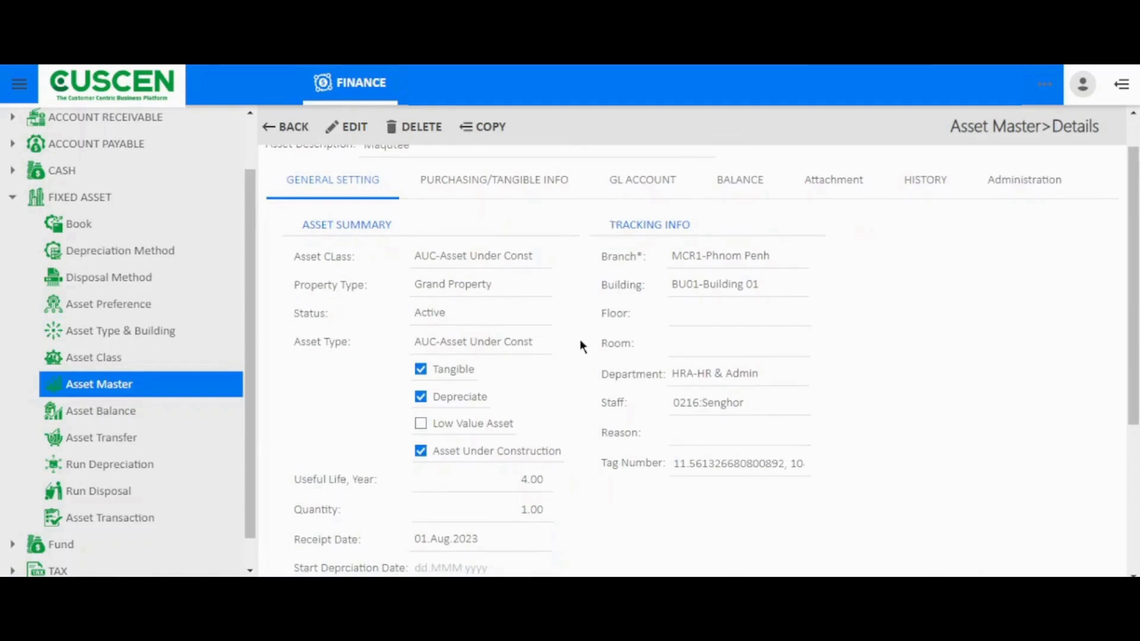
{"action": "scroll", "coordinate": [582, 344], "scroll_direction": "down", "scroll_amount": 1}
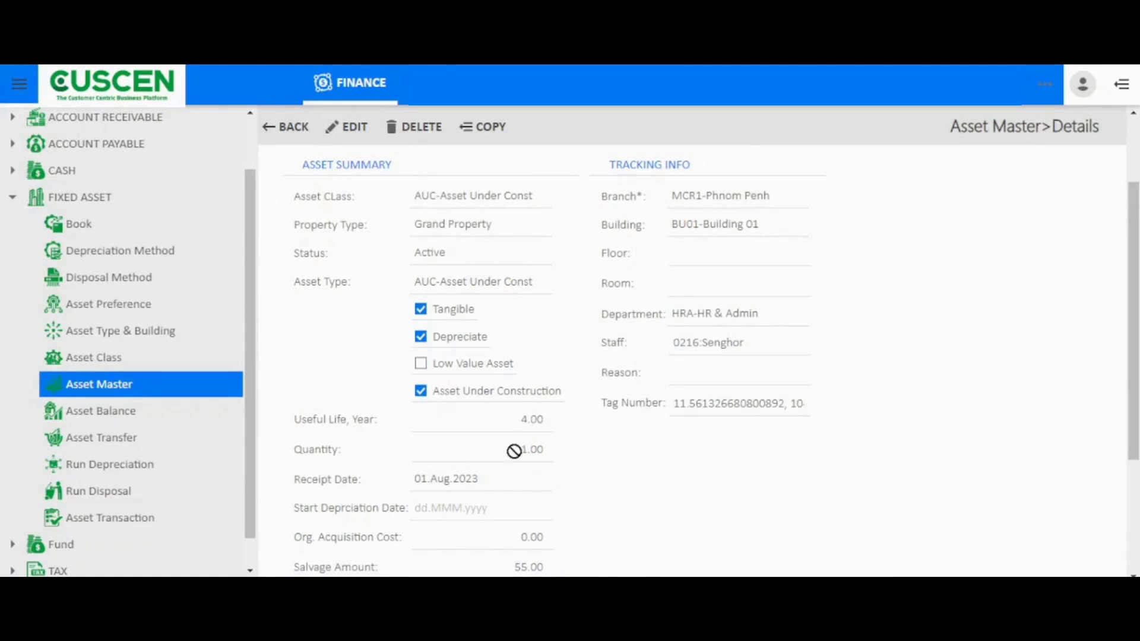
{"action": "scroll", "coordinate": [522, 451], "scroll_direction": "down", "scroll_amount": 1}
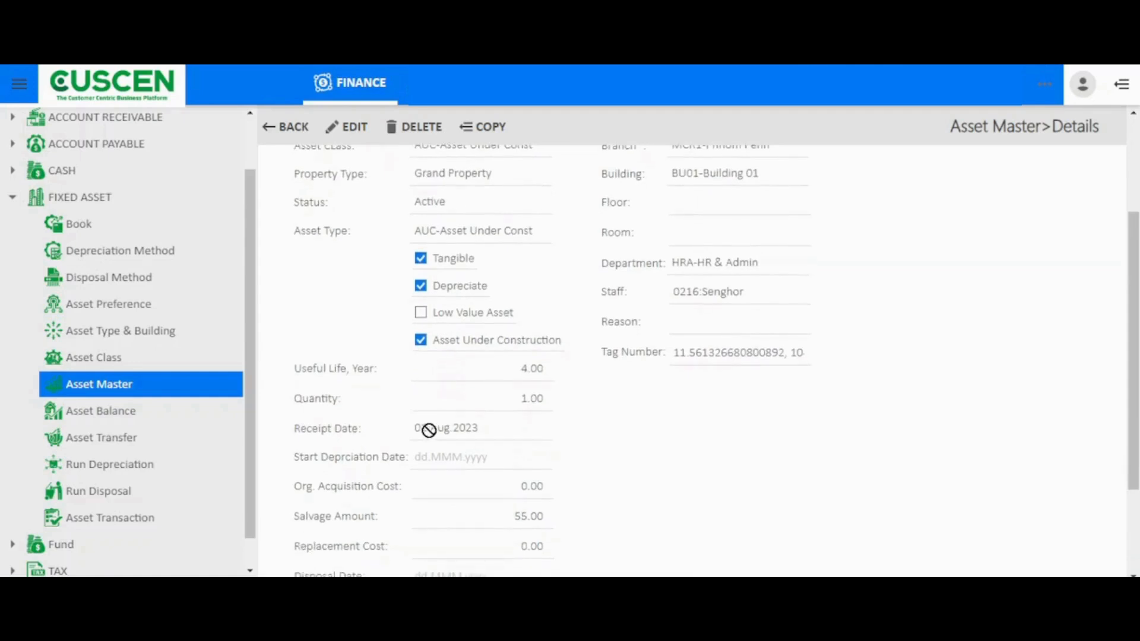
{"action": "scroll", "coordinate": [439, 443], "scroll_direction": "down", "scroll_amount": 1}
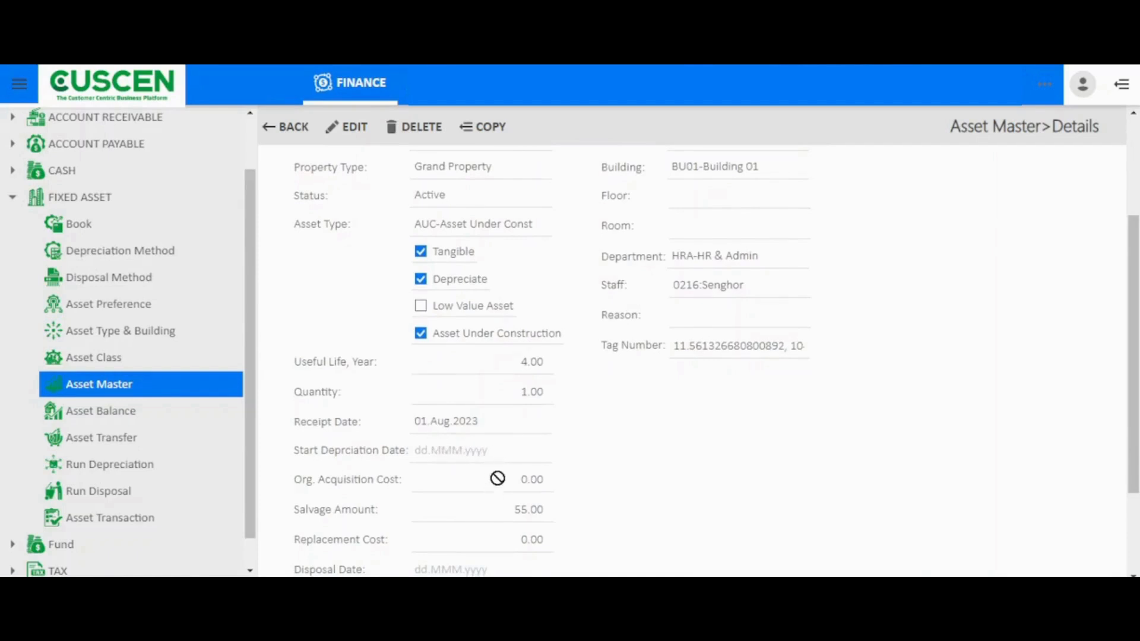
{"action": "left_click_drag", "start_coordinate": [497, 478], "coordinate": [550, 481]}
{"action": "left_click_drag", "start_coordinate": [558, 514], "coordinate": [499, 508]}
{"action": "scroll", "coordinate": [499, 509], "scroll_direction": "down", "scroll_amount": 2}
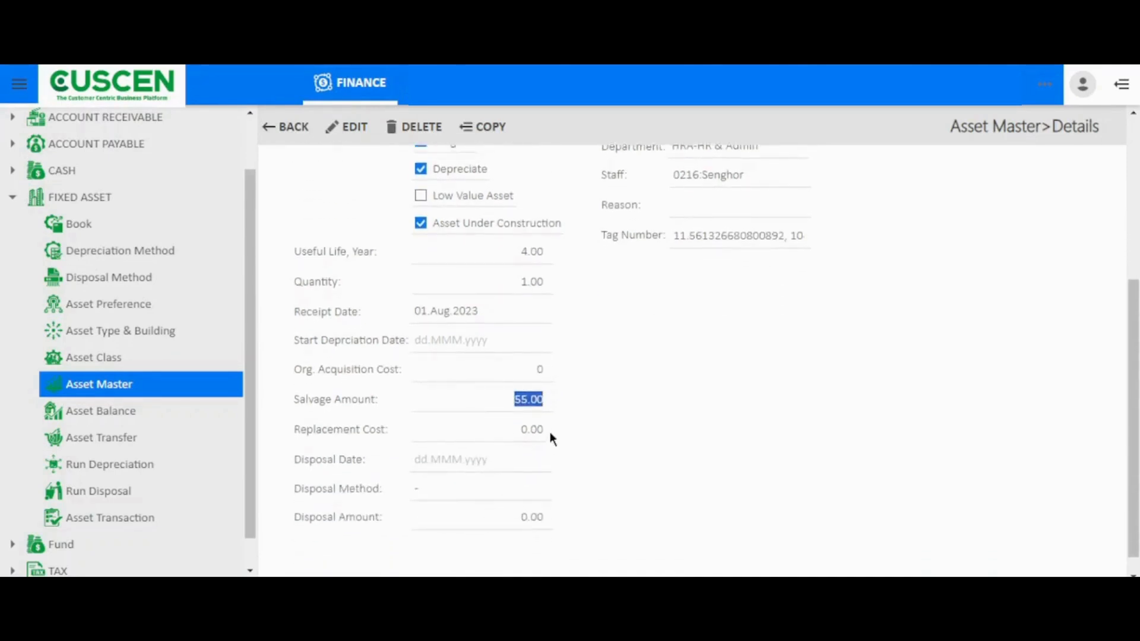
{"action": "left_click_drag", "start_coordinate": [550, 433], "coordinate": [514, 432]}
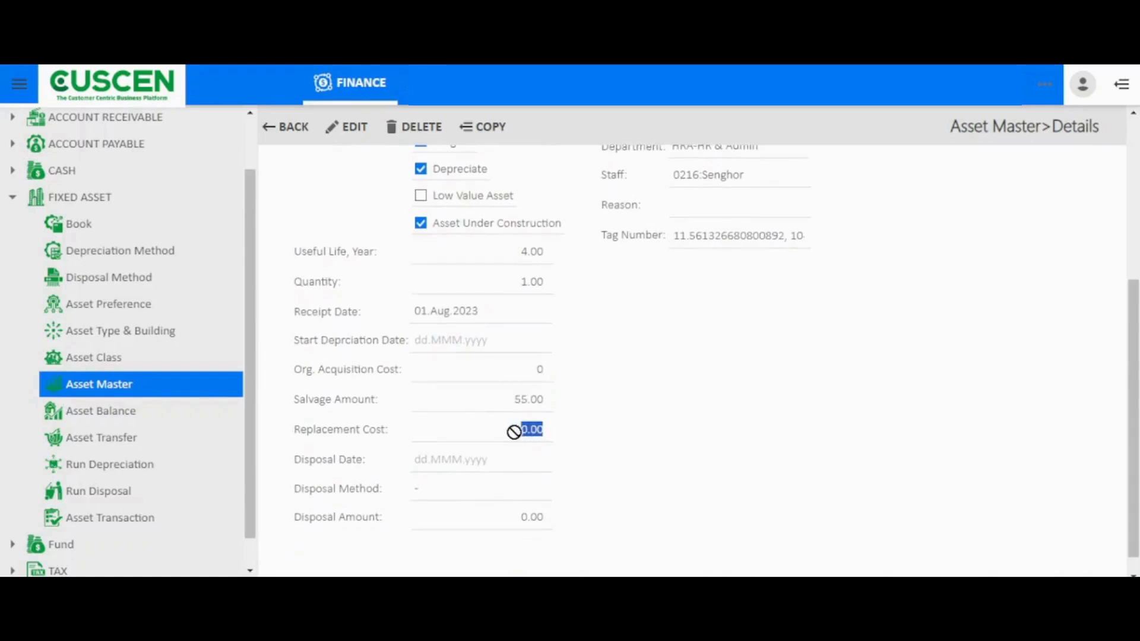
{"action": "left_click", "coordinate": [478, 462]}
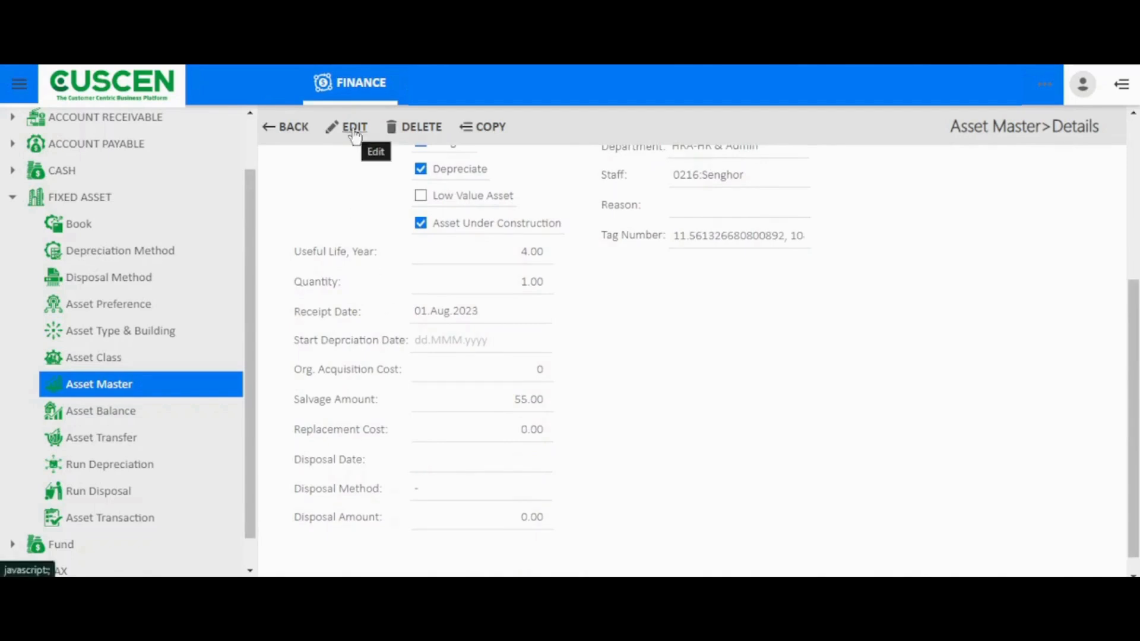
{"action": "left_click", "coordinate": [649, 350]}
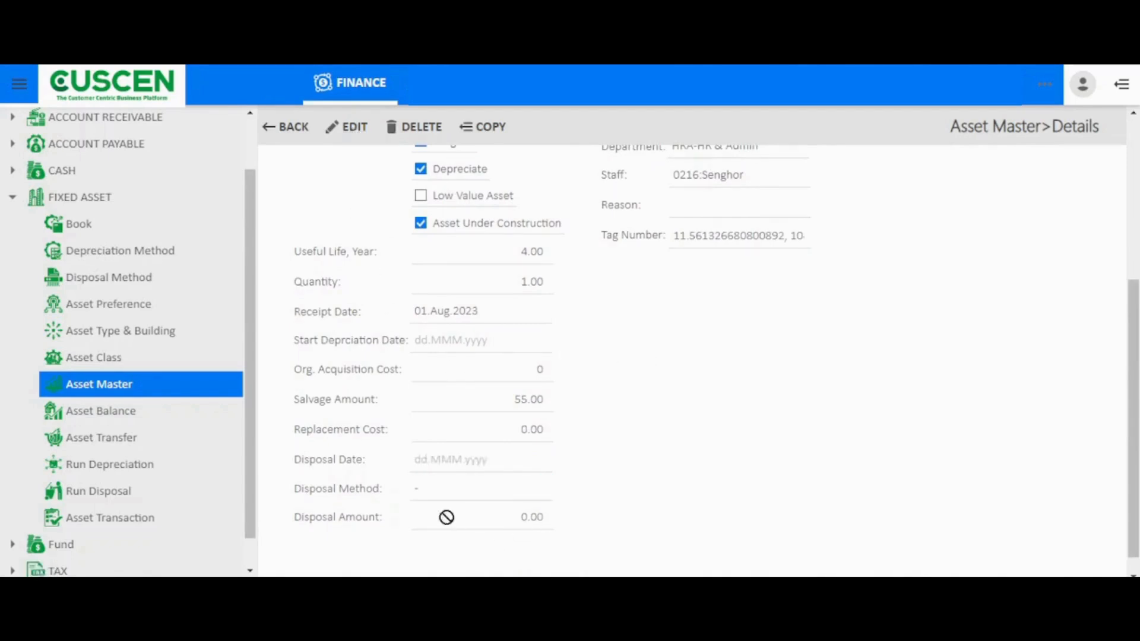
Review the asset's tracking info, including branch, building, department, staff and tag number
{"action": "scroll", "coordinate": [537, 514], "scroll_direction": "up", "scroll_amount": 1}
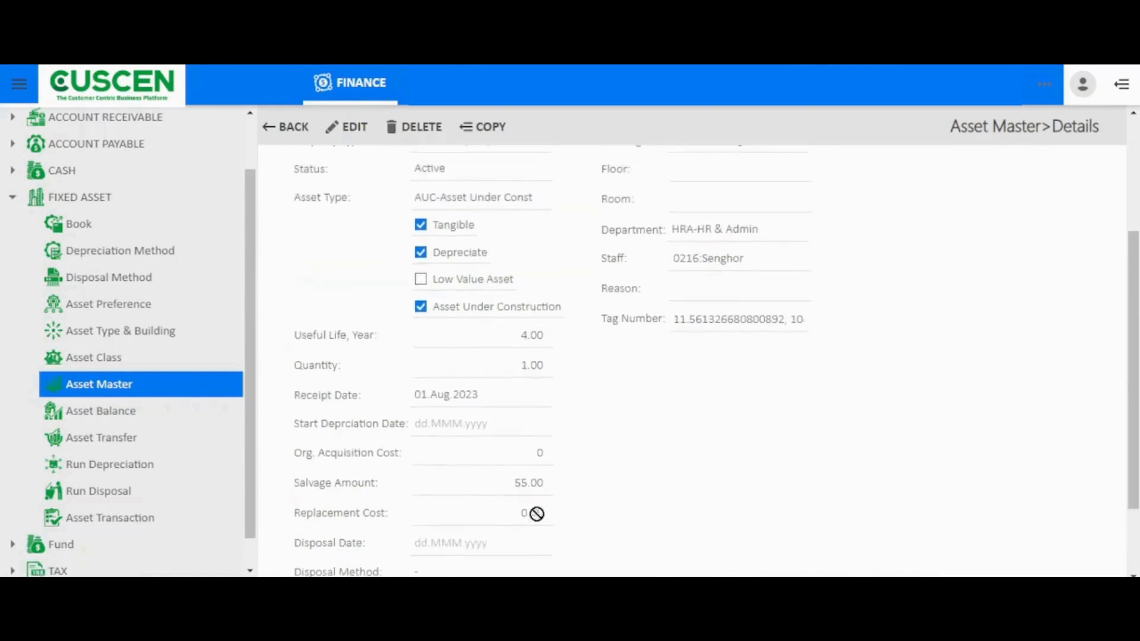
{"action": "scroll", "coordinate": [536, 513], "scroll_direction": "up", "scroll_amount": 2}
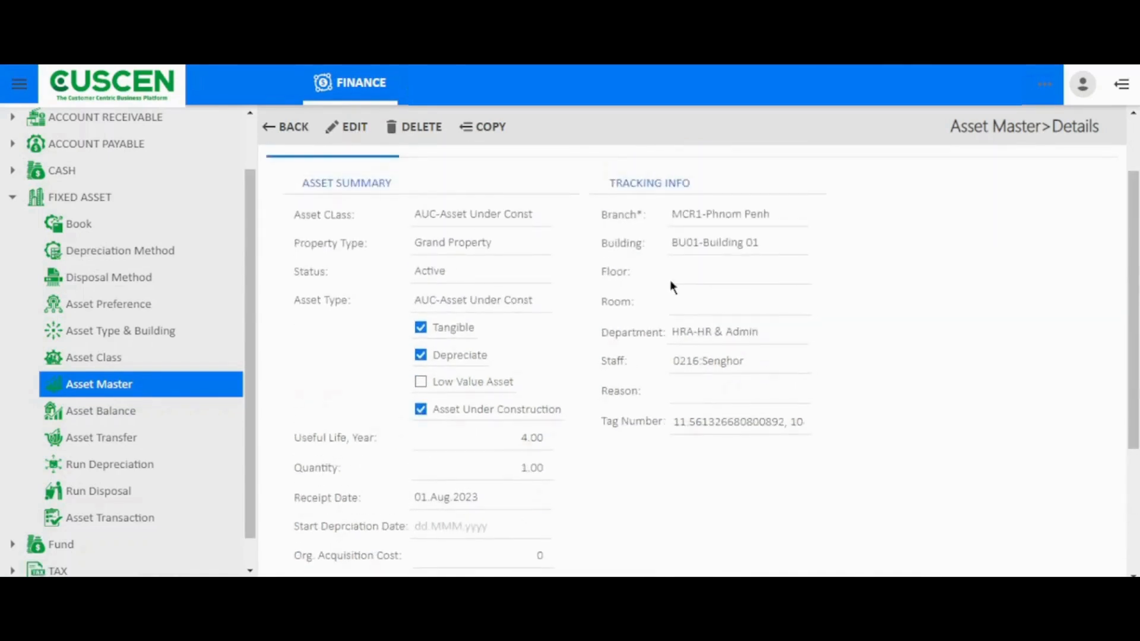
{"action": "scroll", "coordinate": [658, 229], "scroll_direction": "up", "scroll_amount": 1}
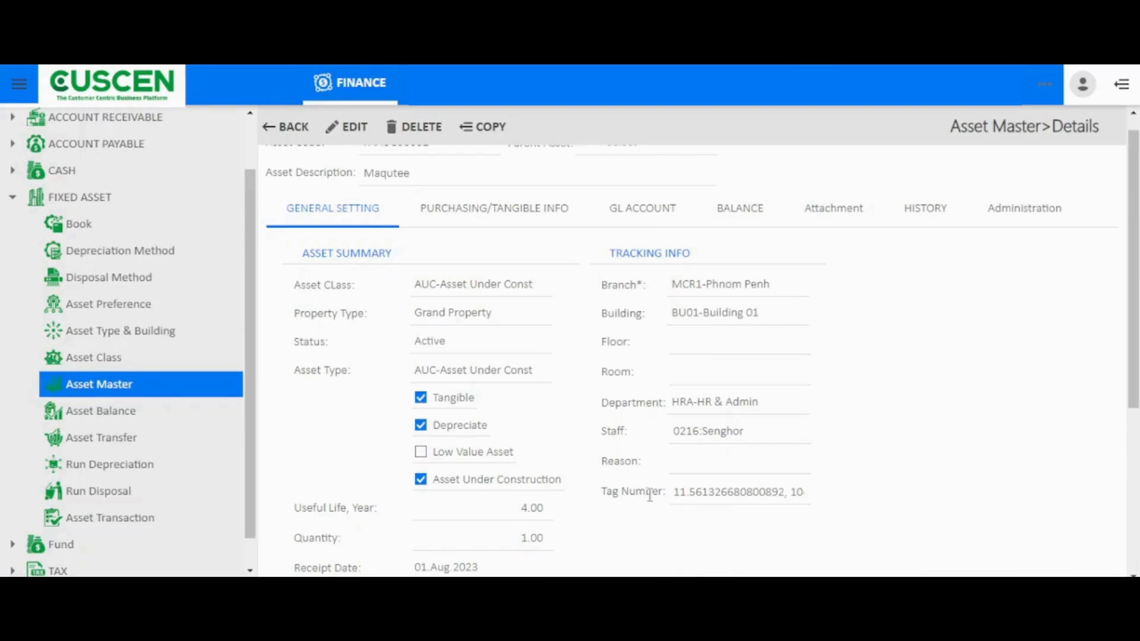
Examine the asset's purchasing and tangible info, GL accounts, balance, attachments and history
{"action": "left_click", "coordinate": [503, 219]}
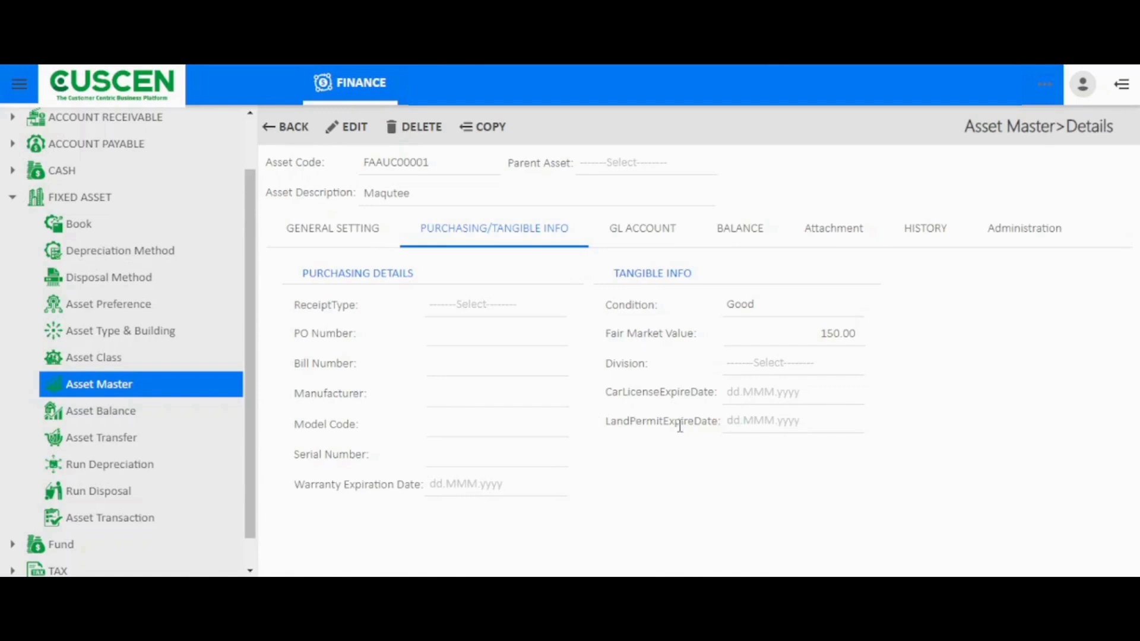
{"action": "left_click", "coordinate": [642, 236]}
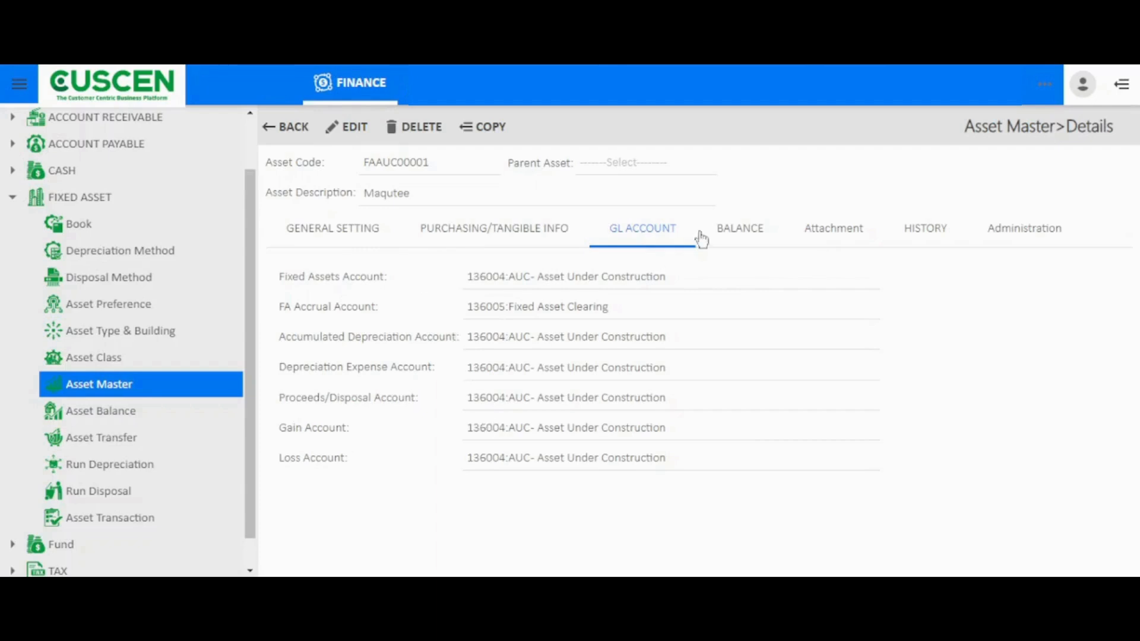
{"action": "left_click", "coordinate": [725, 233]}
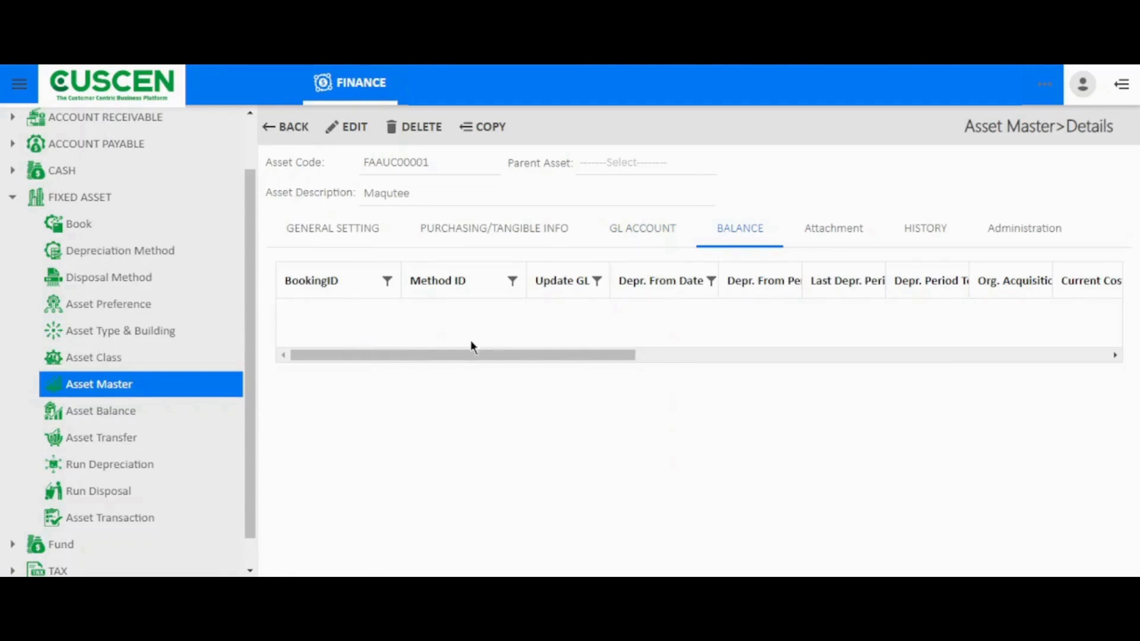
{"action": "left_click", "coordinate": [843, 244]}
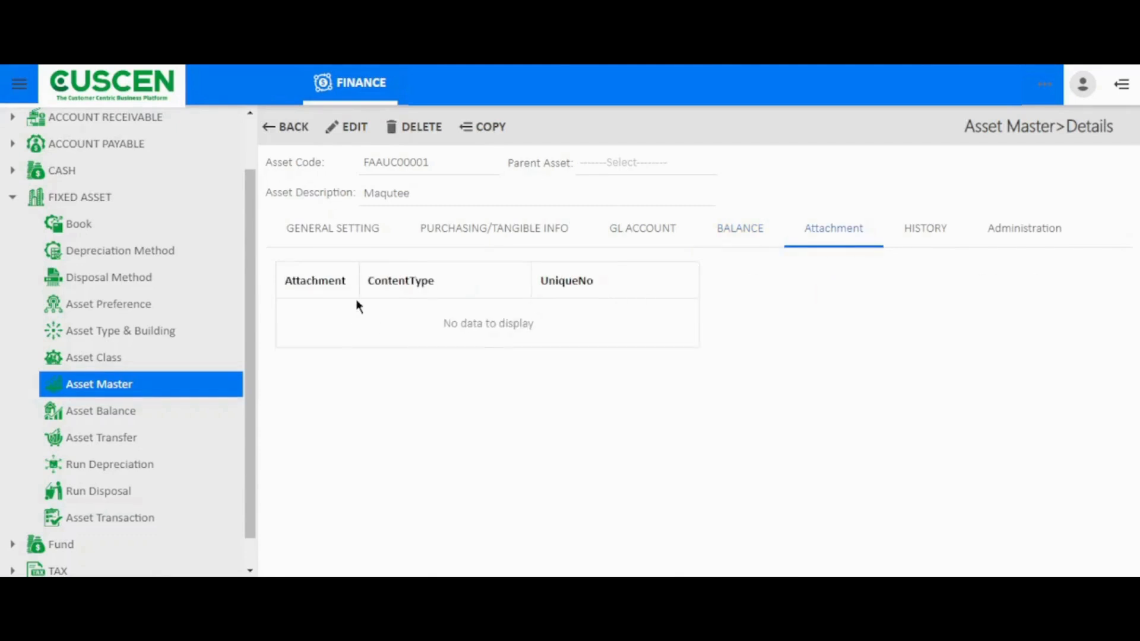
{"action": "left_click", "coordinate": [930, 247]}
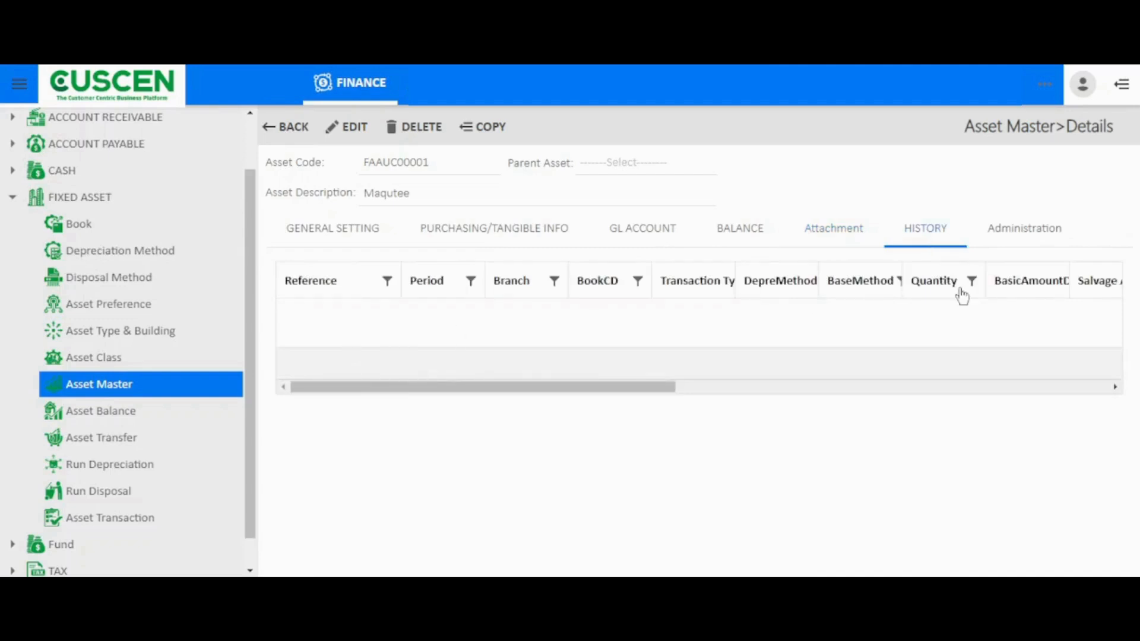
Filter Asset Balance by book BOOK01-Internal Booking, branch HQ01-Phnom Penh and the Furniture asset class, Office Furniture and Fixtures (FF)
{"action": "left_click", "coordinate": [114, 417]}
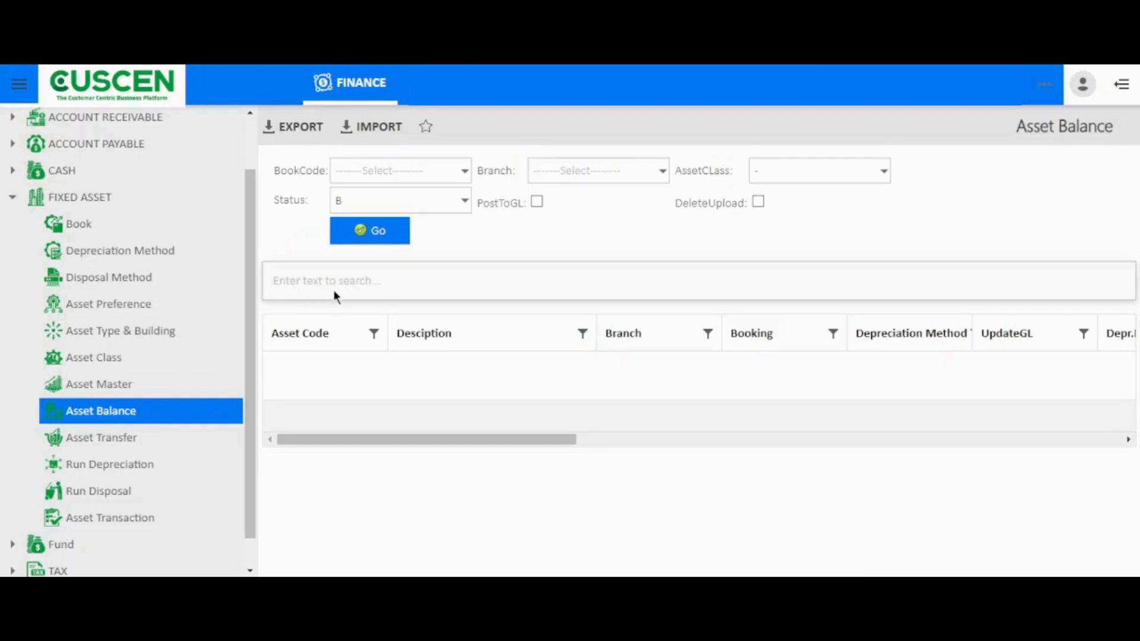
{"action": "left_click", "coordinate": [464, 172]}
{"action": "left_click", "coordinate": [450, 215]}
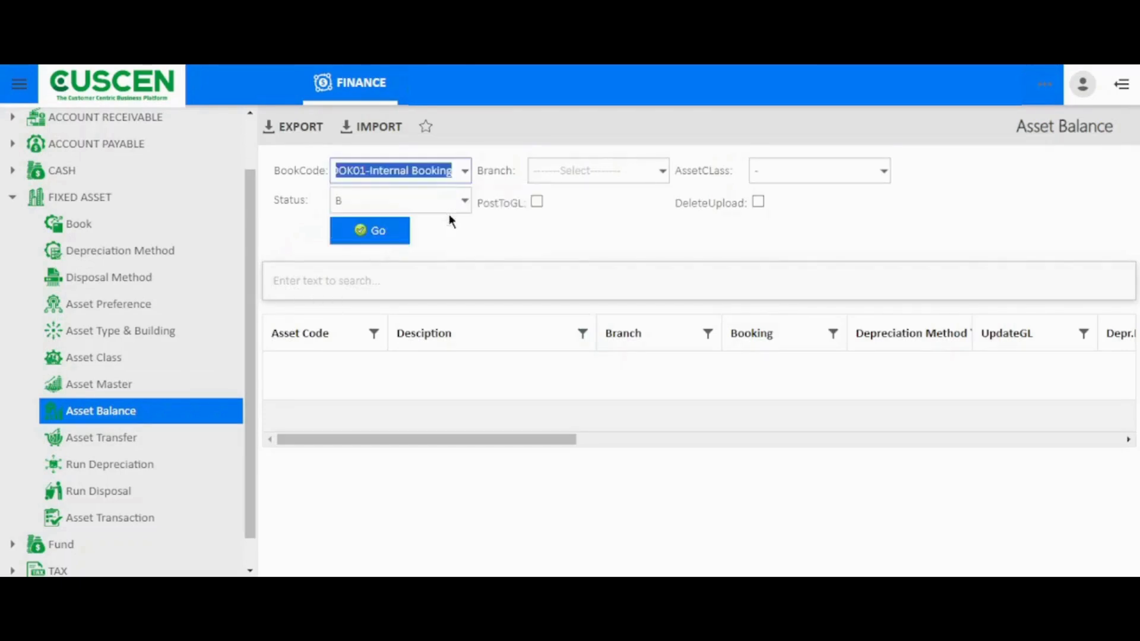
{"action": "left_click", "coordinate": [616, 173]}
{"action": "left_click", "coordinate": [614, 204]}
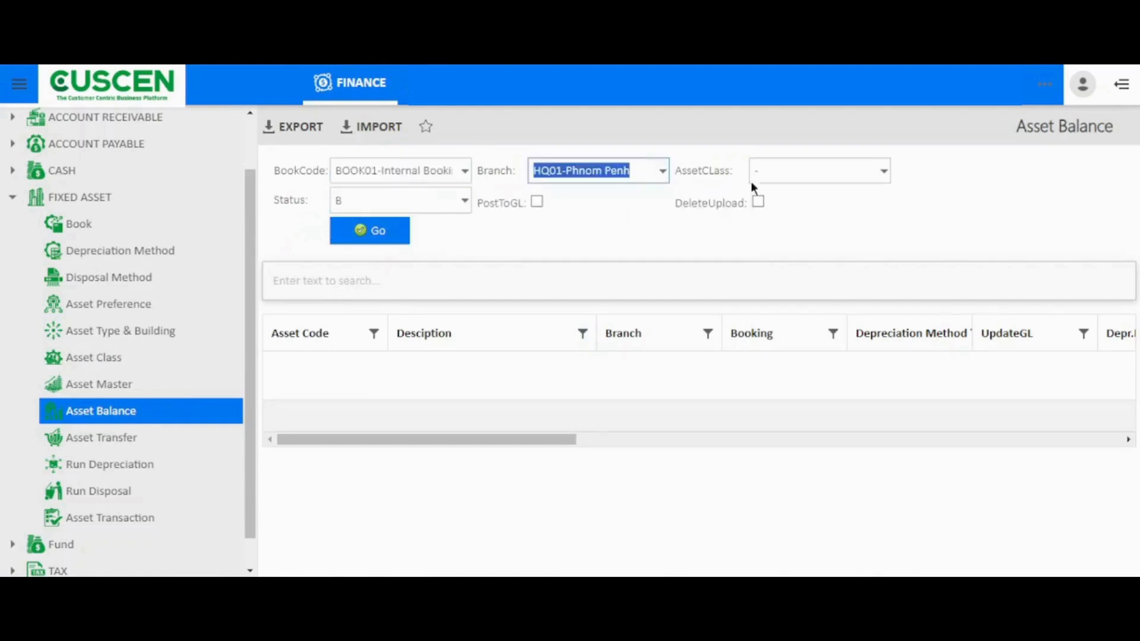
{"action": "left_click", "coordinate": [774, 177]}
{"action": "left_click", "coordinate": [778, 211]}
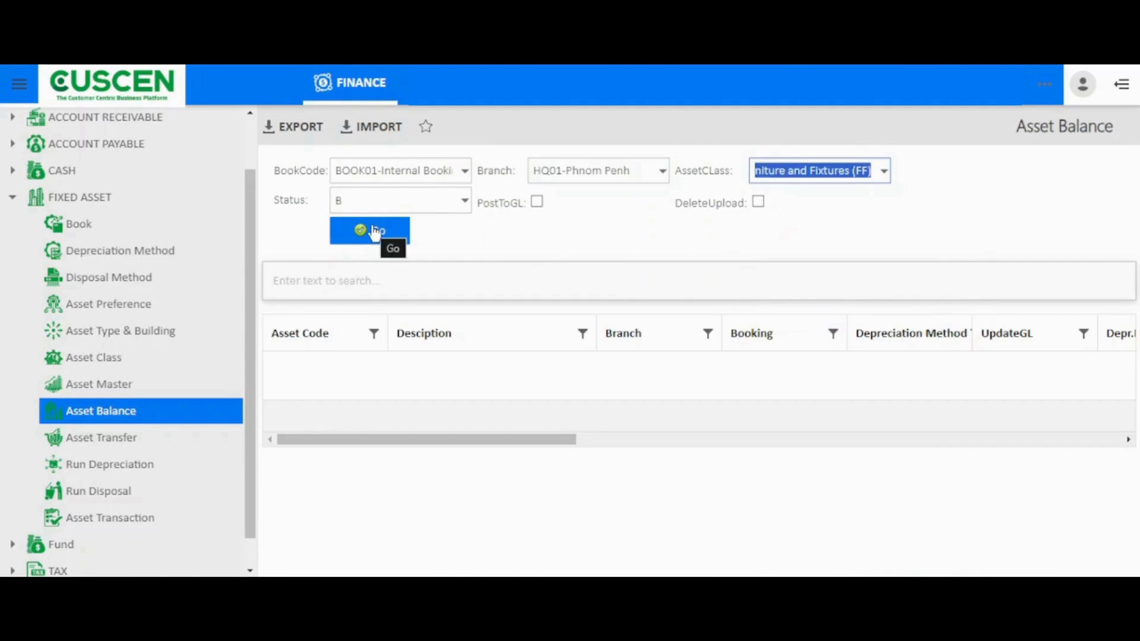
Check the status options, keep B, run the asset balance query and examine the depreciation columns of the listed assets
{"action": "left_click", "coordinate": [465, 203]}
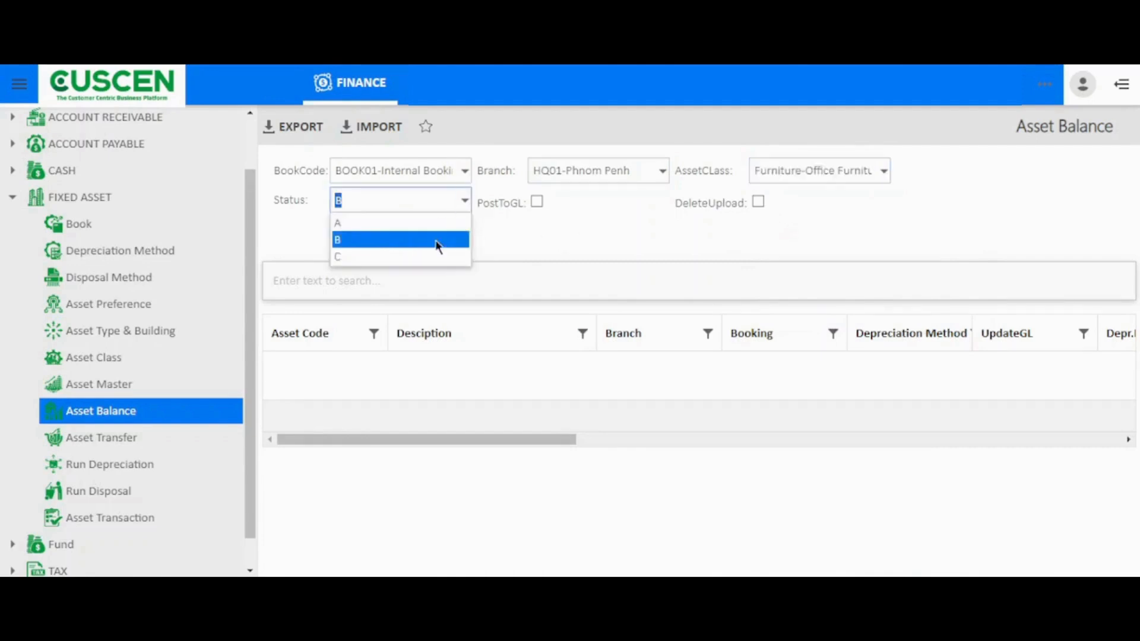
{"action": "left_click", "coordinate": [485, 233]}
{"action": "left_click", "coordinate": [354, 238]}
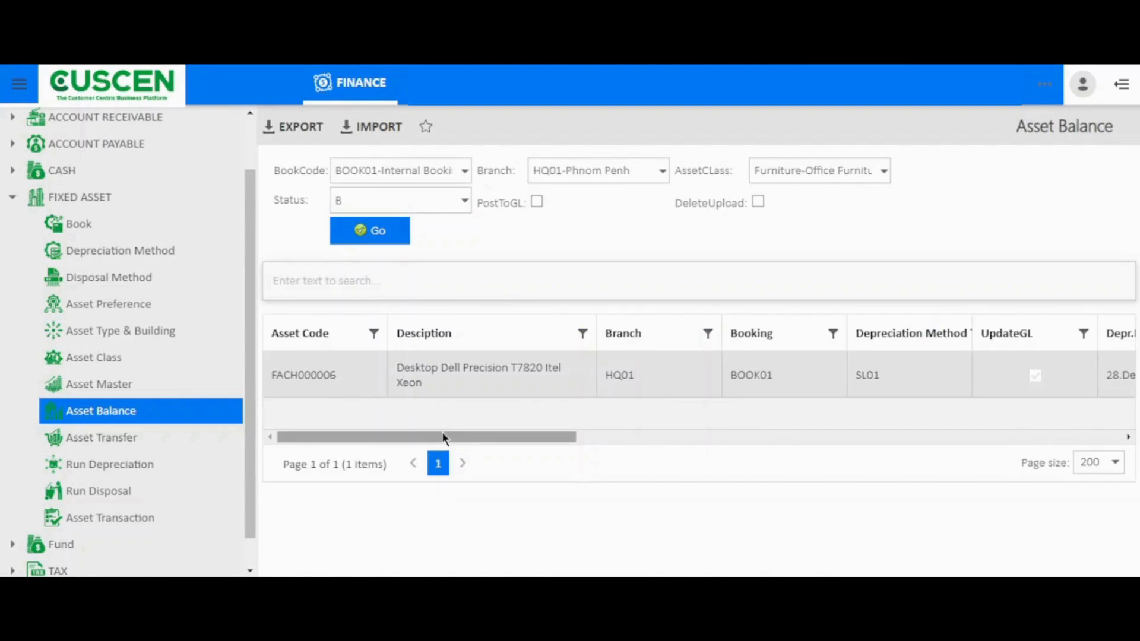
{"action": "left_click_drag", "start_coordinate": [442, 434], "coordinate": [544, 421]}
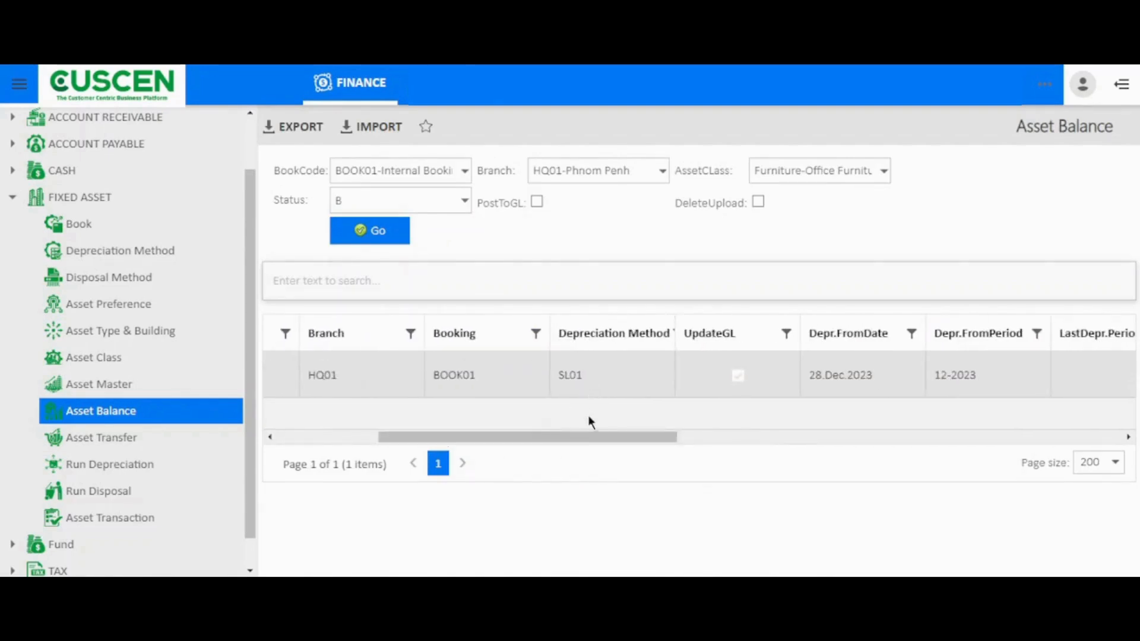
Examine the asset balance's remaining columns, from depreciation periods and costs to useful life, mid-period settings, status and reference
{"action": "left_click_drag", "start_coordinate": [588, 438], "coordinate": [674, 429]}
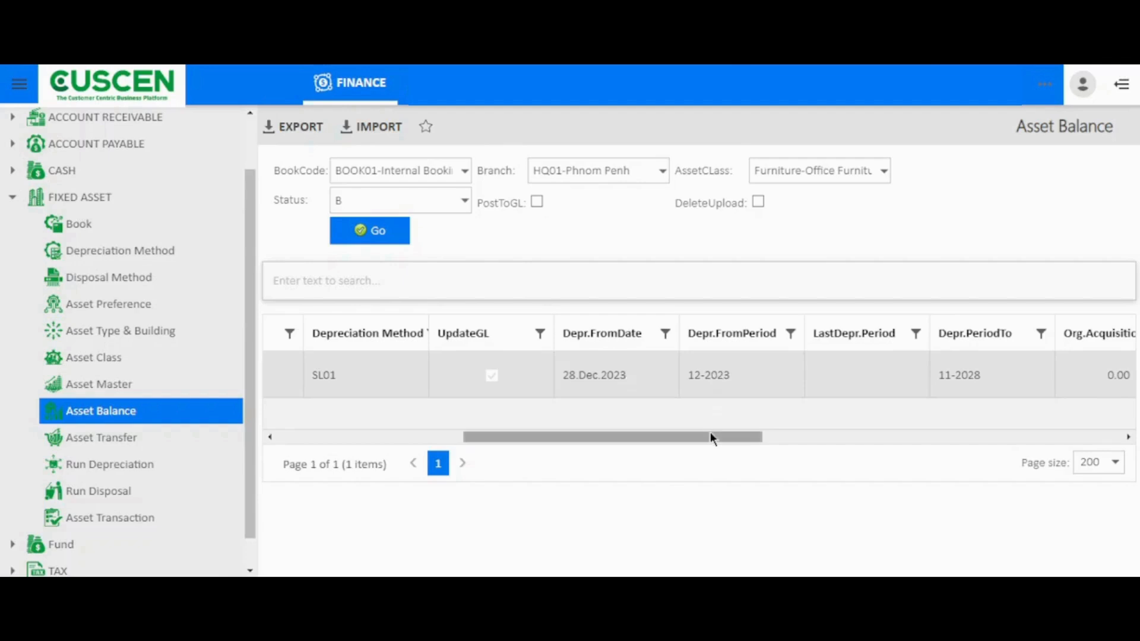
{"action": "left_click_drag", "start_coordinate": [712, 435], "coordinate": [850, 421]}
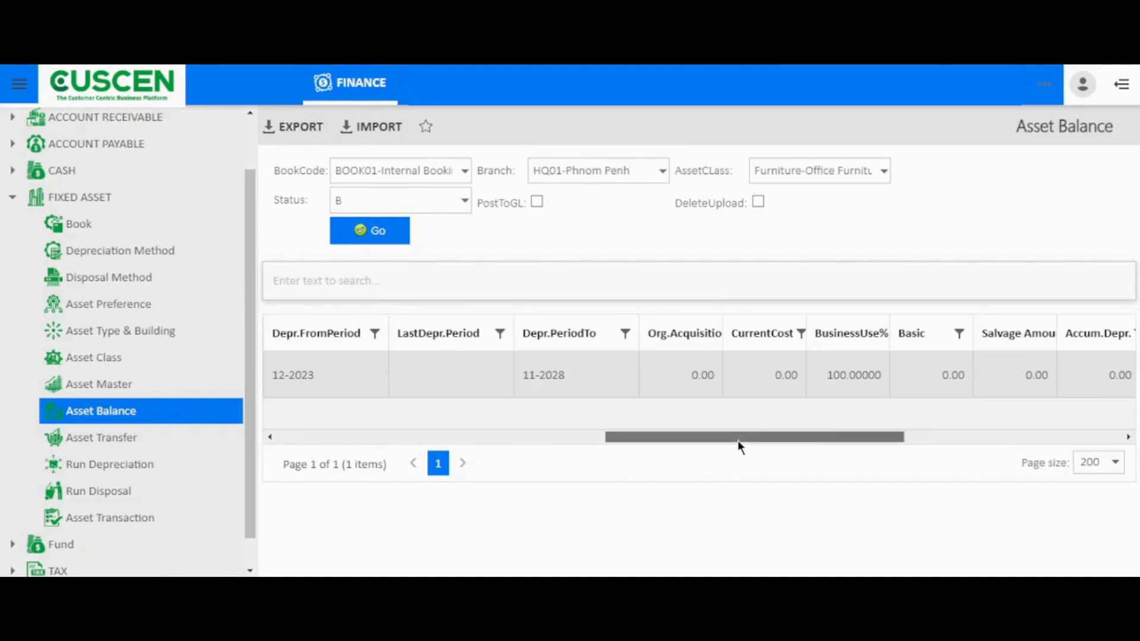
{"action": "left_click_drag", "start_coordinate": [738, 440], "coordinate": [986, 418]}
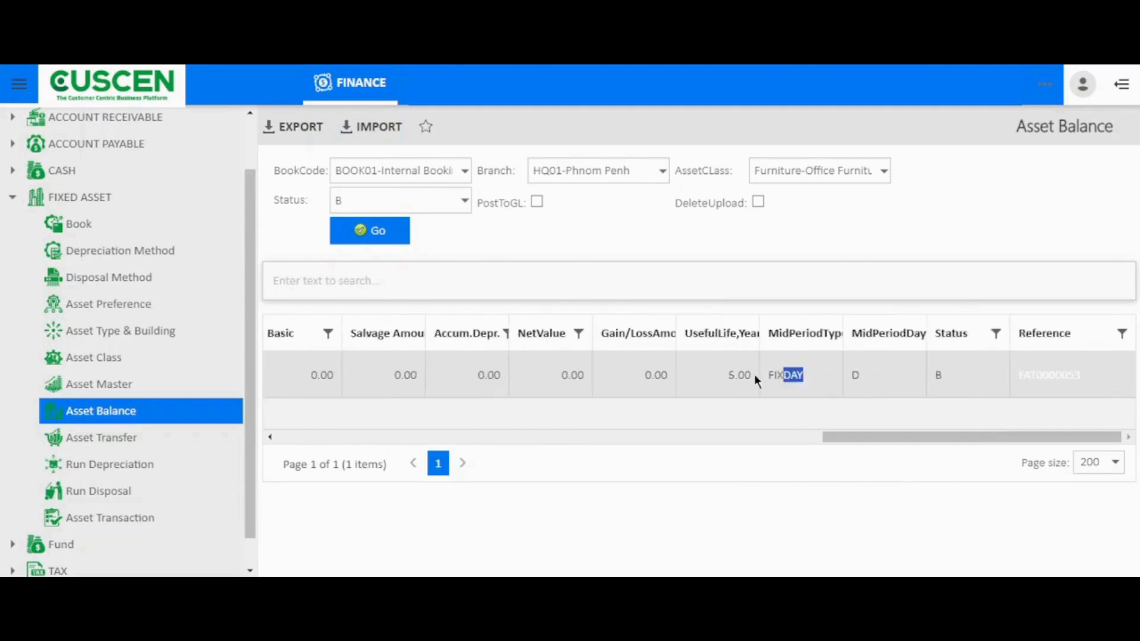
{"action": "left_click_drag", "start_coordinate": [1103, 380], "coordinate": [1018, 389]}
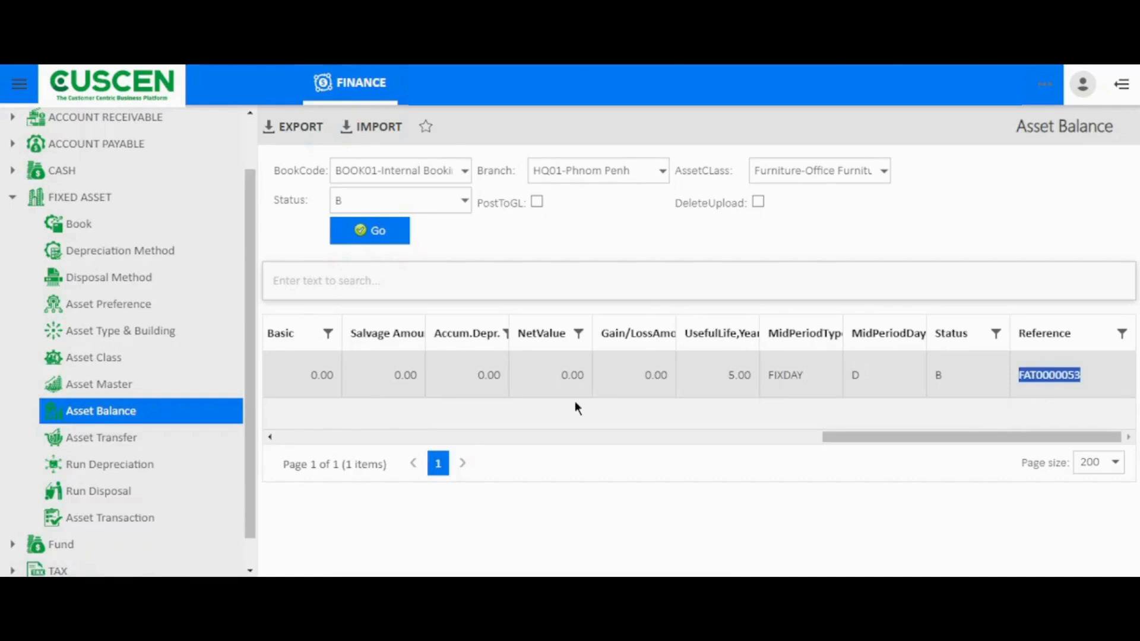
Create an asset transfer from the Asset Transfer waiting list, from FAAUC00007 (FA Building 1) to FAAUC00001 (Maqutee), and check its destination branch
{"action": "left_click", "coordinate": [118, 448]}
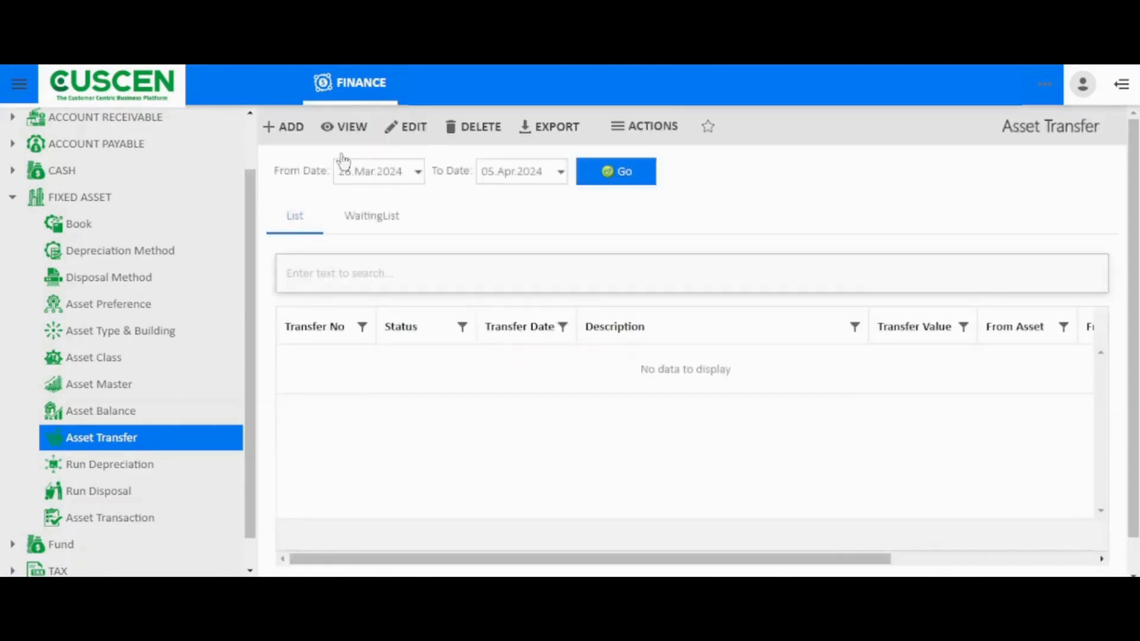
{"action": "left_click", "coordinate": [344, 221]}
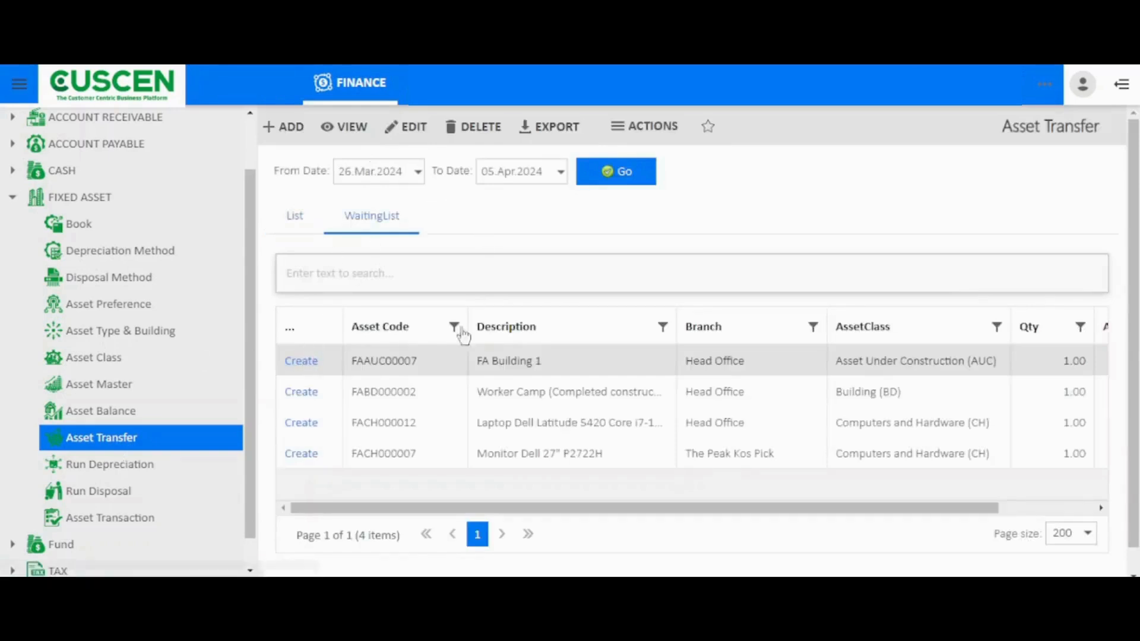
{"action": "left_click", "coordinate": [306, 365]}
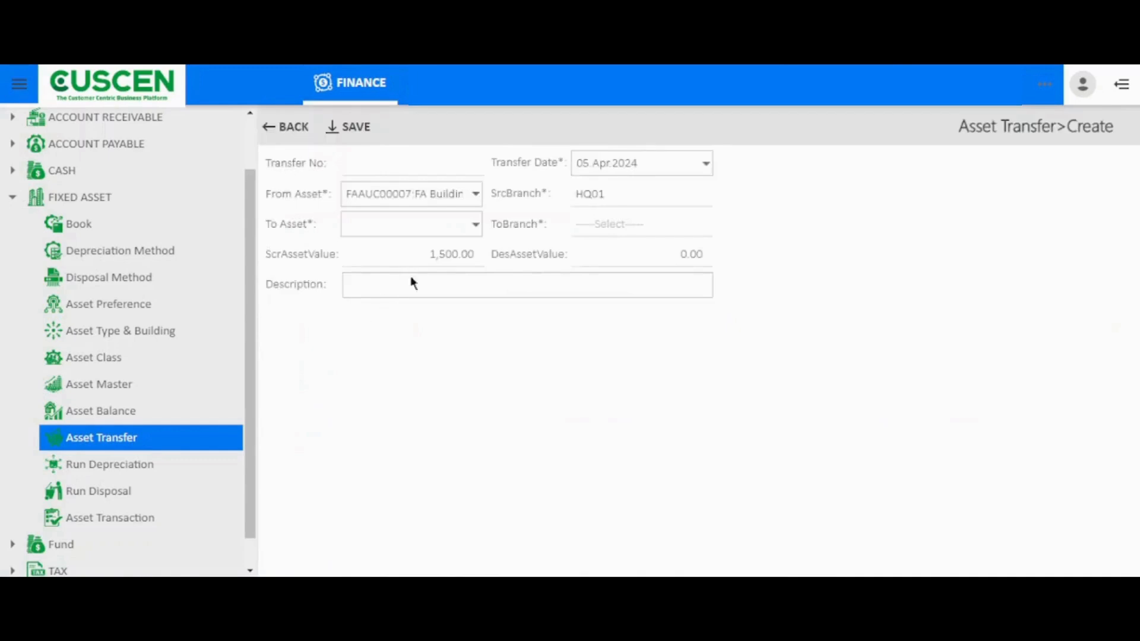
{"action": "left_click", "coordinate": [477, 195]}
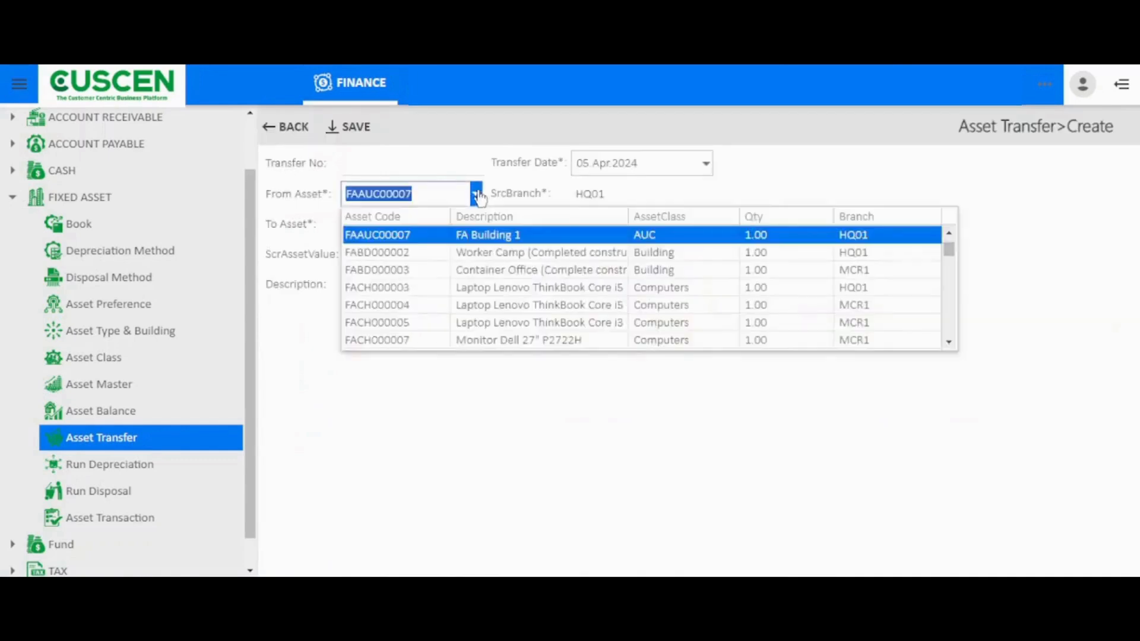
{"action": "left_click", "coordinate": [463, 236]}
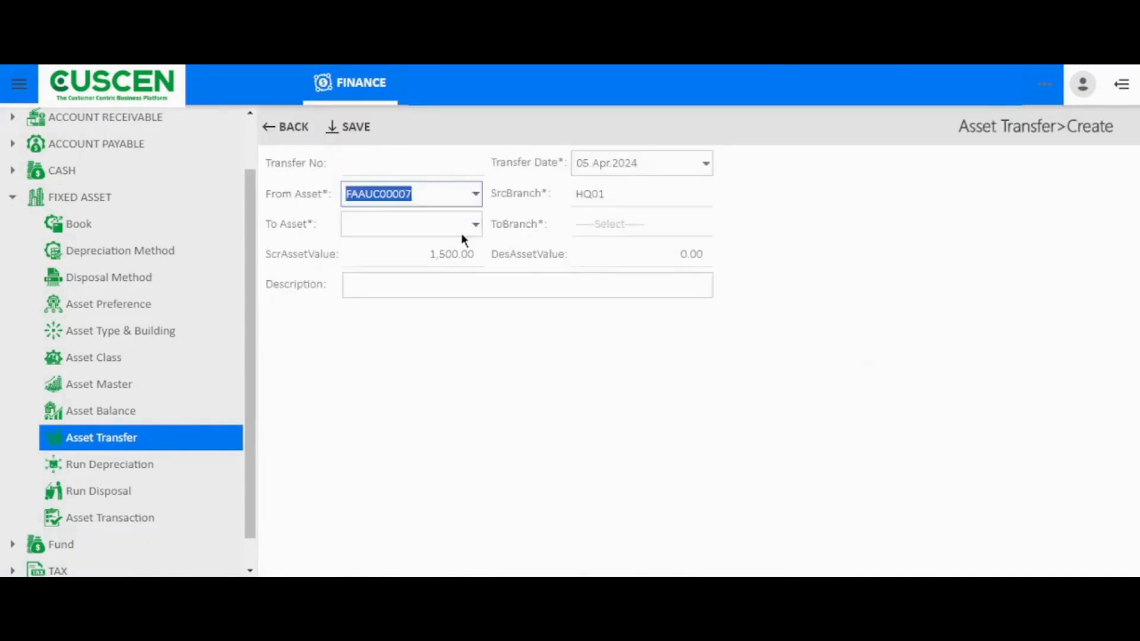
{"action": "left_click", "coordinate": [474, 223]}
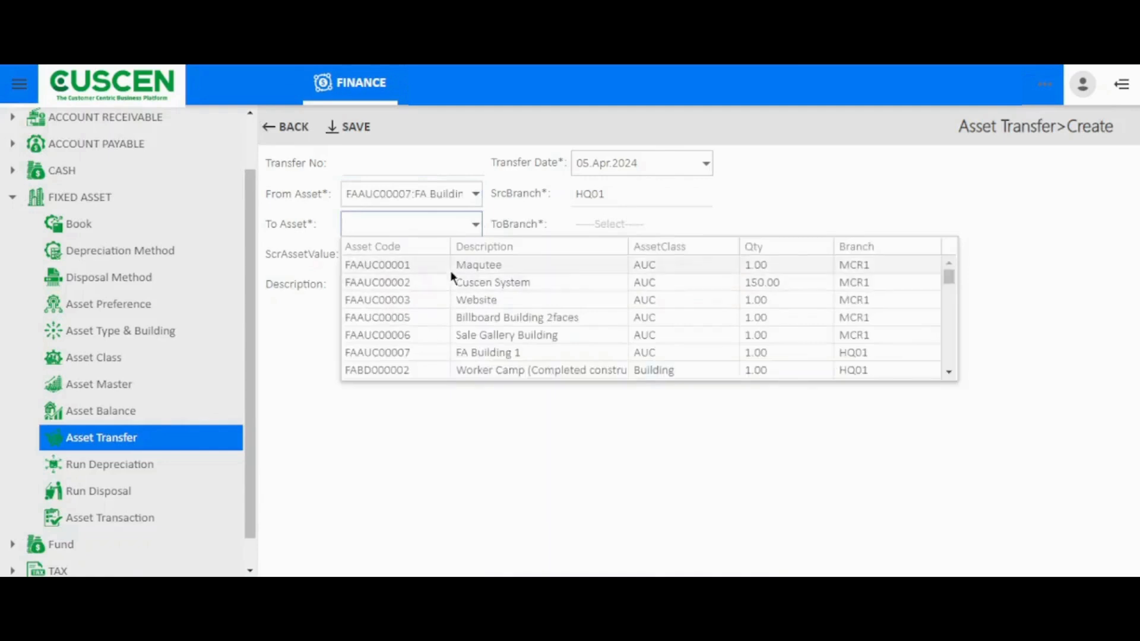
{"action": "left_click", "coordinate": [453, 271]}
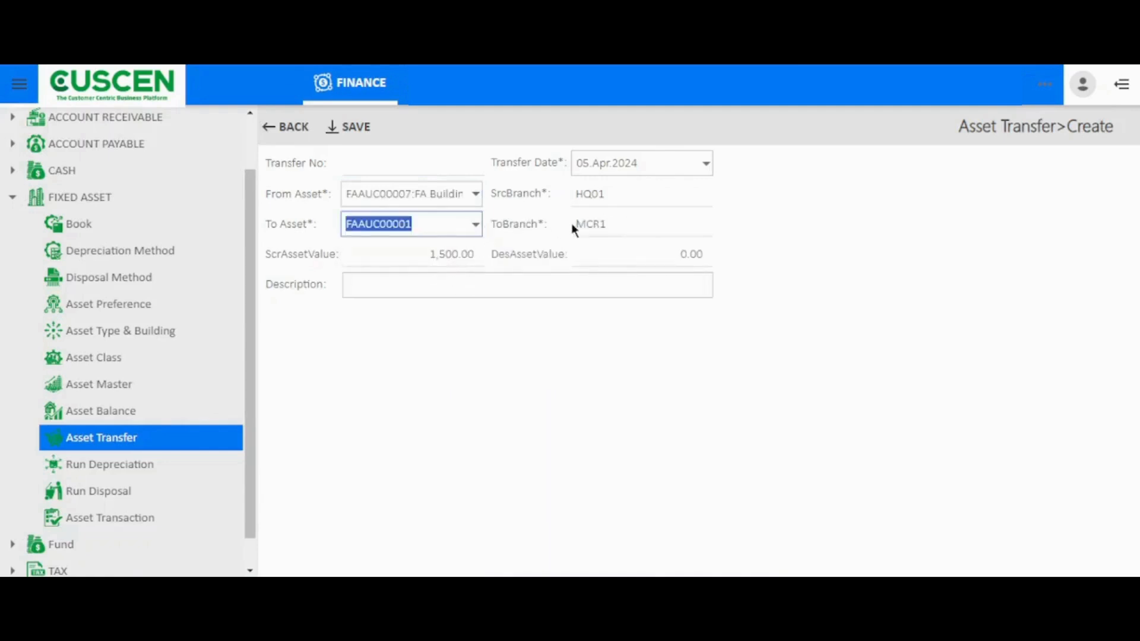
{"action": "left_click_drag", "start_coordinate": [575, 229], "coordinate": [611, 215]}
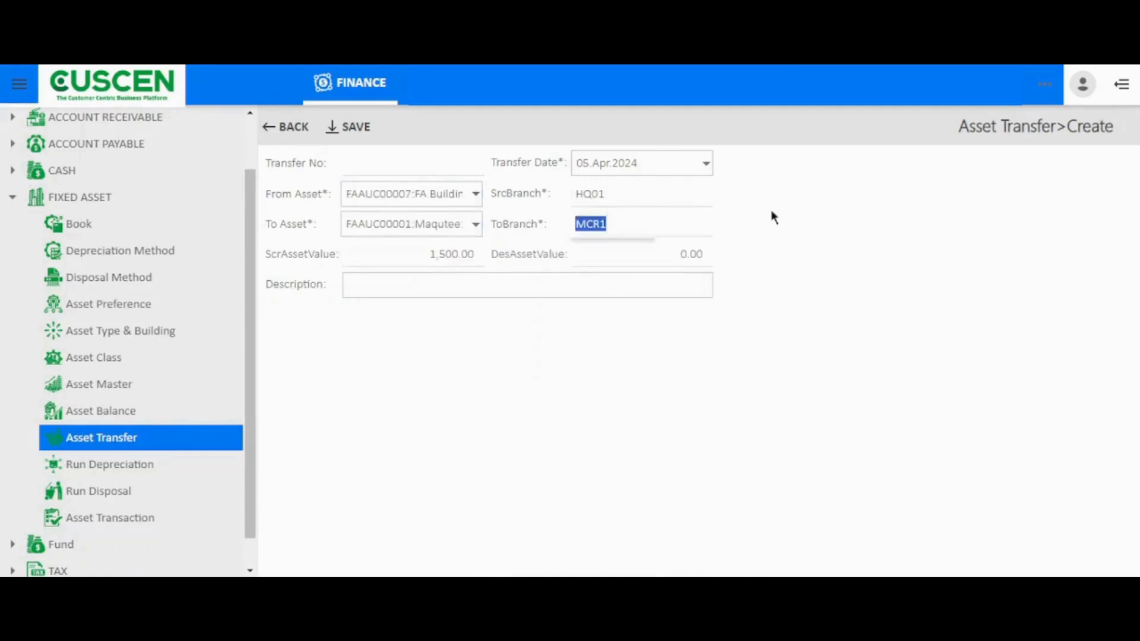
{"action": "left_click", "coordinate": [793, 217]}
Enter Testing as the transfer's description and save the transfer
{"action": "left_click", "coordinate": [546, 279]}
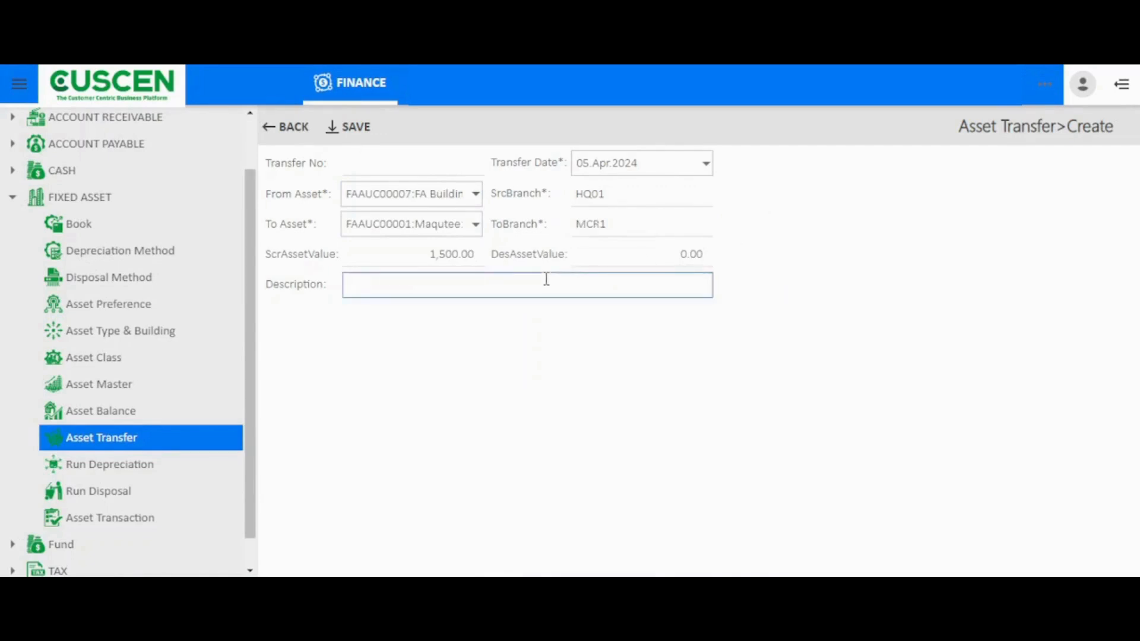
{"action": "left_click", "coordinate": [440, 374]}
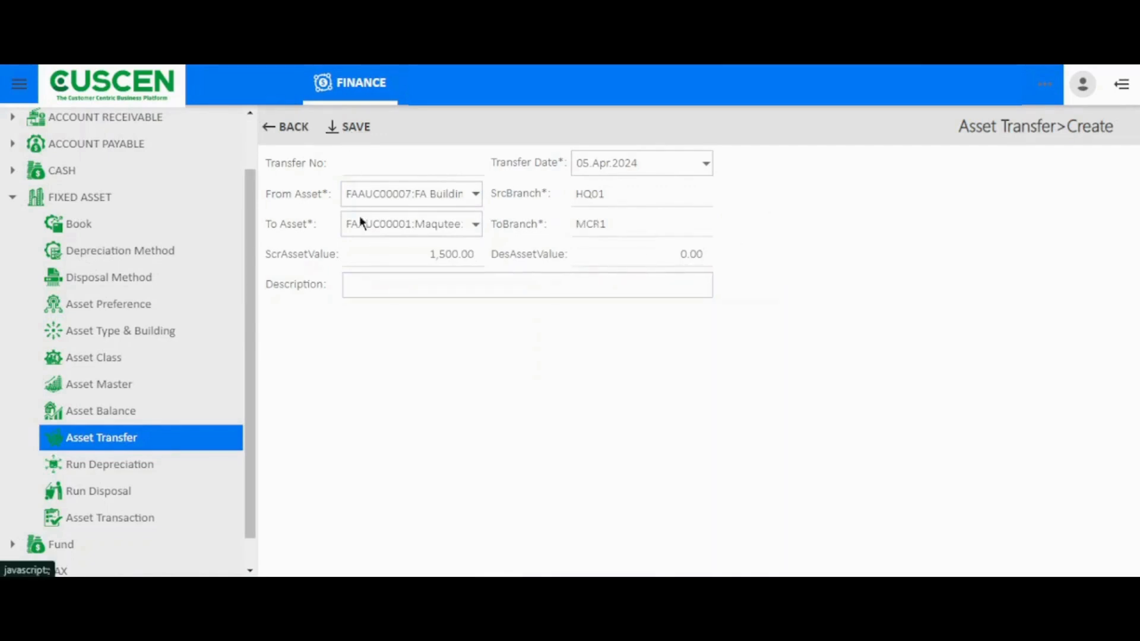
{"action": "left_click", "coordinate": [374, 283]}
{"action": "type", "text": "Testing"}
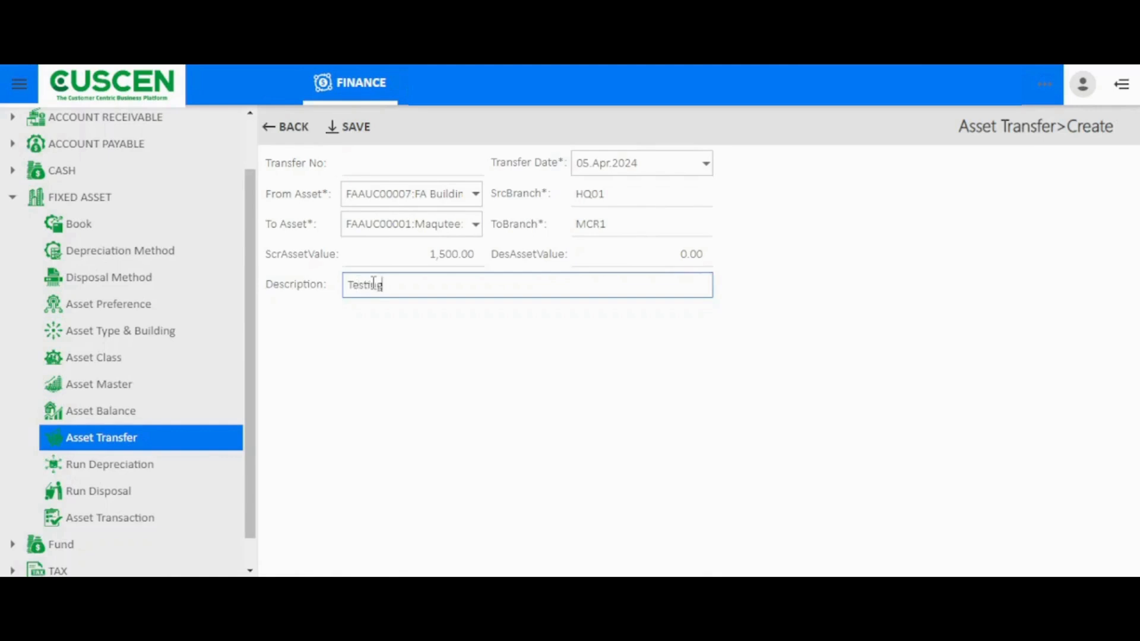
{"action": "left_click", "coordinate": [350, 126]}
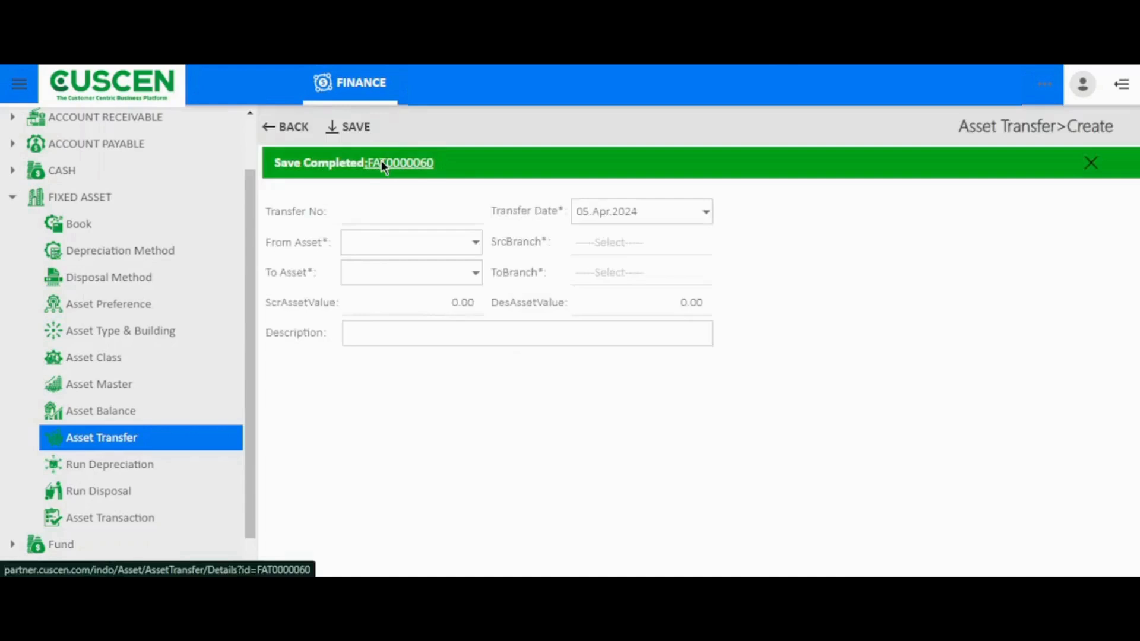
Open the details of the saved asset transfer and release the document
{"action": "left_click", "coordinate": [383, 167]}
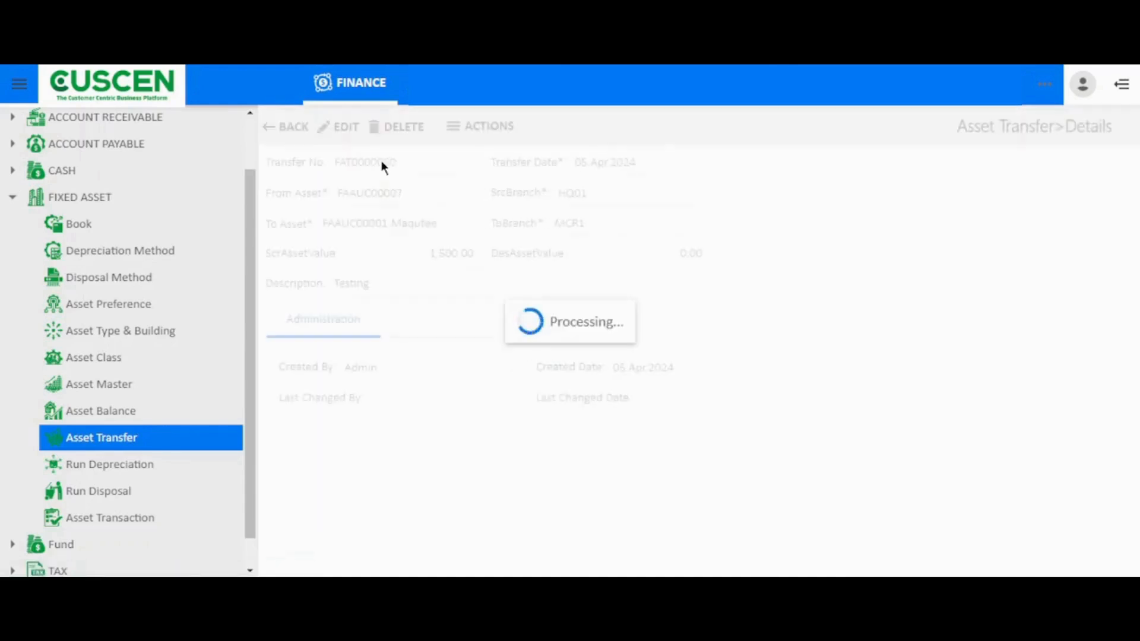
{"action": "left_click", "coordinate": [494, 133]}
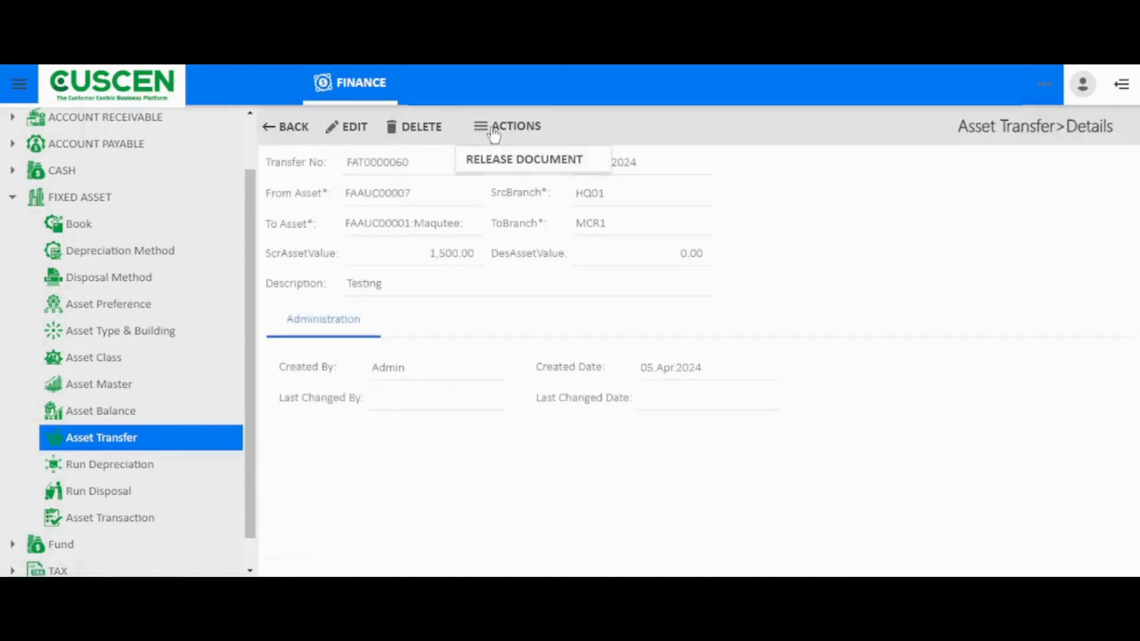
{"action": "left_click", "coordinate": [497, 170]}
{"action": "left_click", "coordinate": [836, 220]}
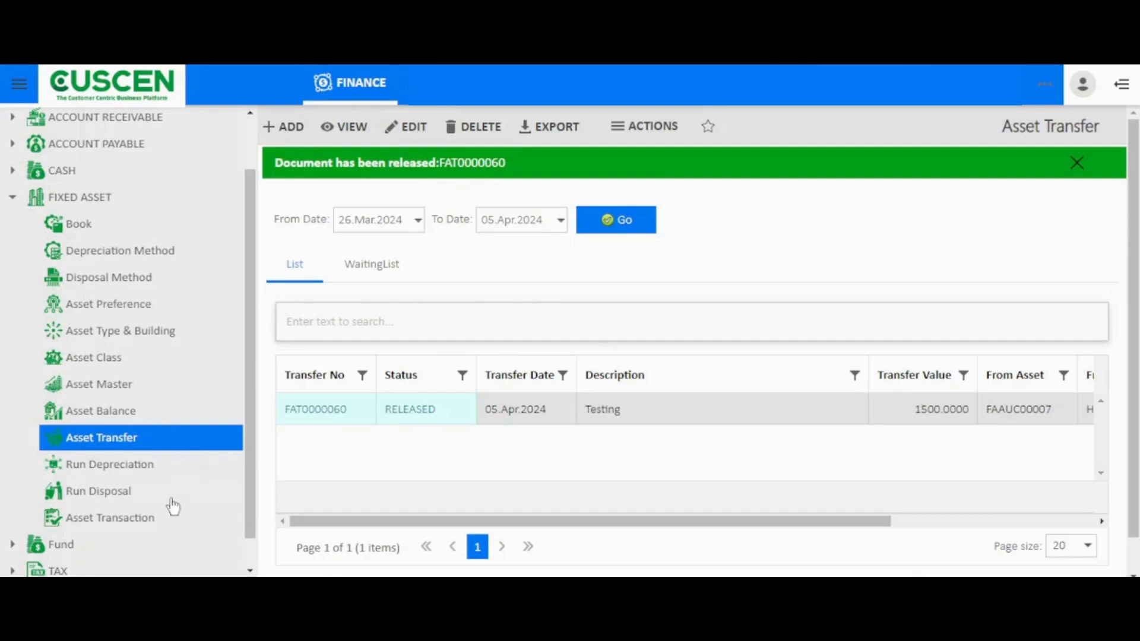
Compare the run modes in Run Depreciation and run it in Run & Test mode for period 04-2024 and branch HQ01:Head Office
{"action": "left_click", "coordinate": [149, 472]}
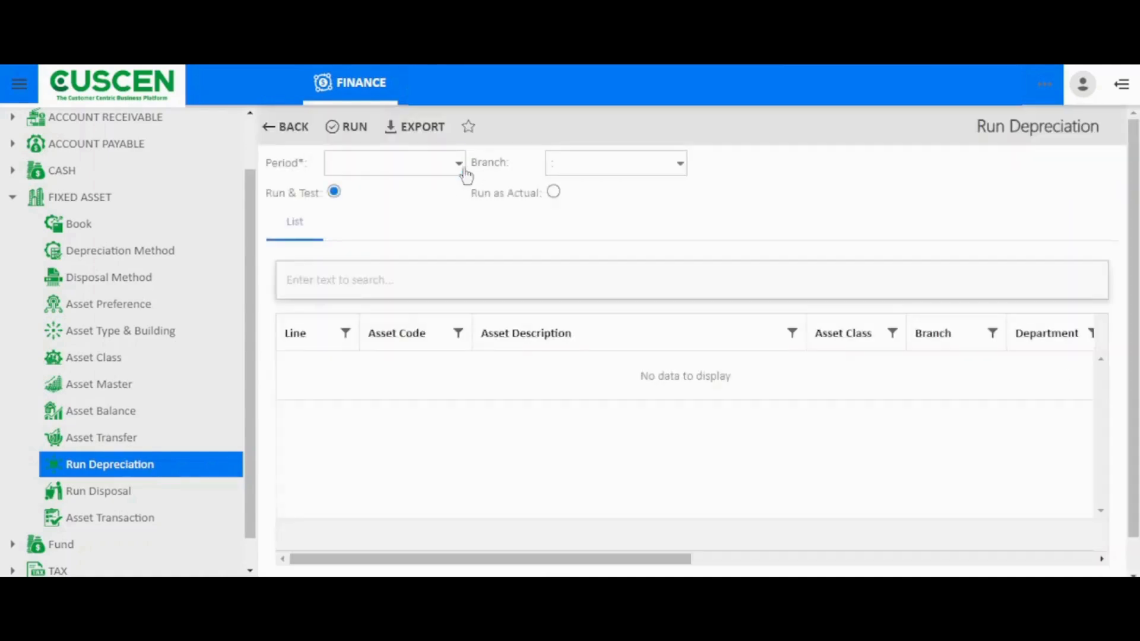
{"action": "left_click", "coordinate": [462, 165]}
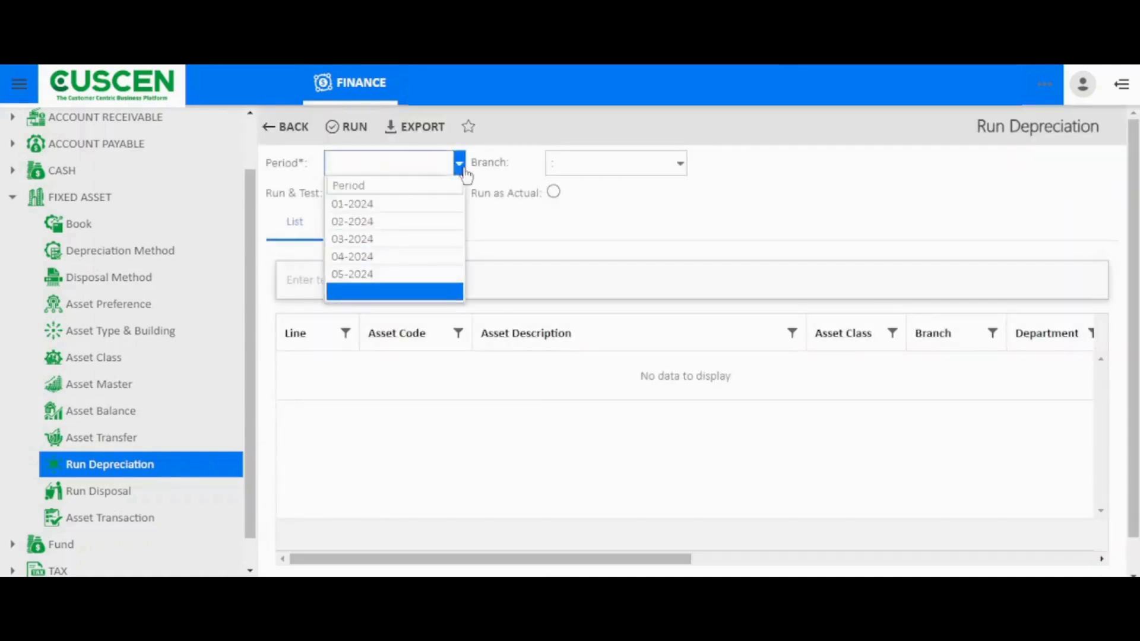
{"action": "left_click", "coordinate": [393, 256]}
{"action": "left_click", "coordinate": [614, 165]}
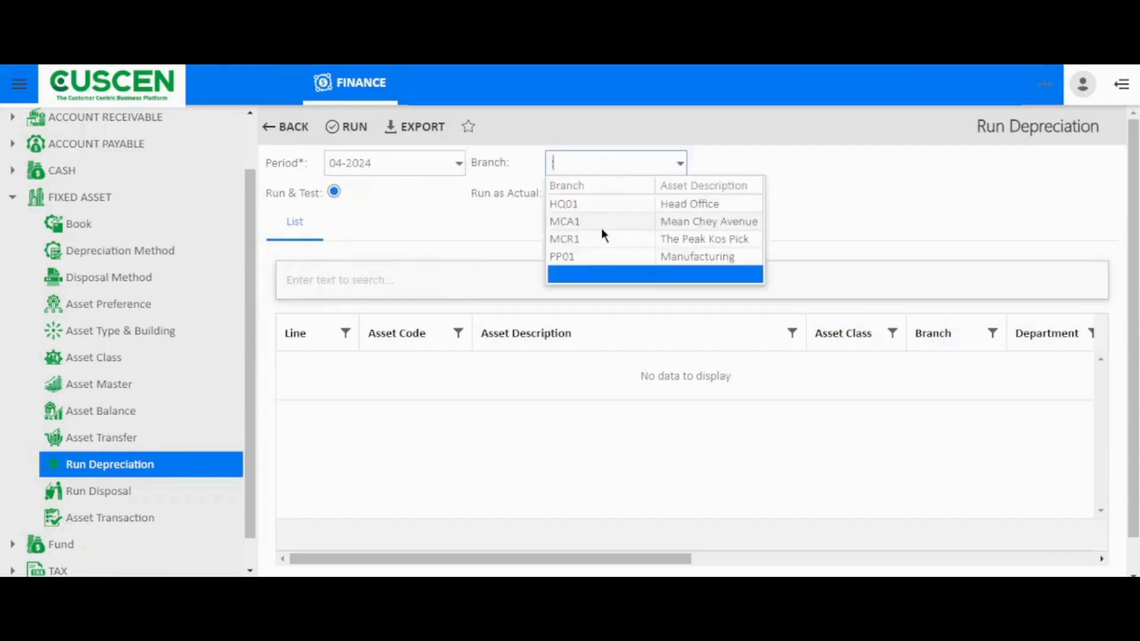
{"action": "left_click", "coordinate": [603, 209]}
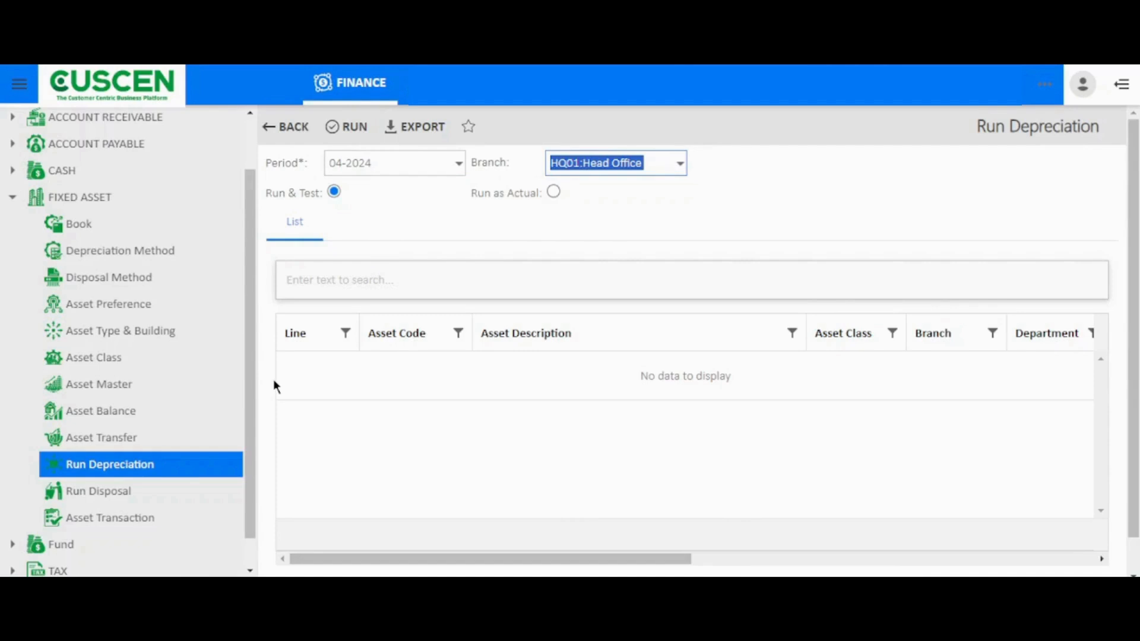
{"action": "left_click", "coordinate": [548, 192]}
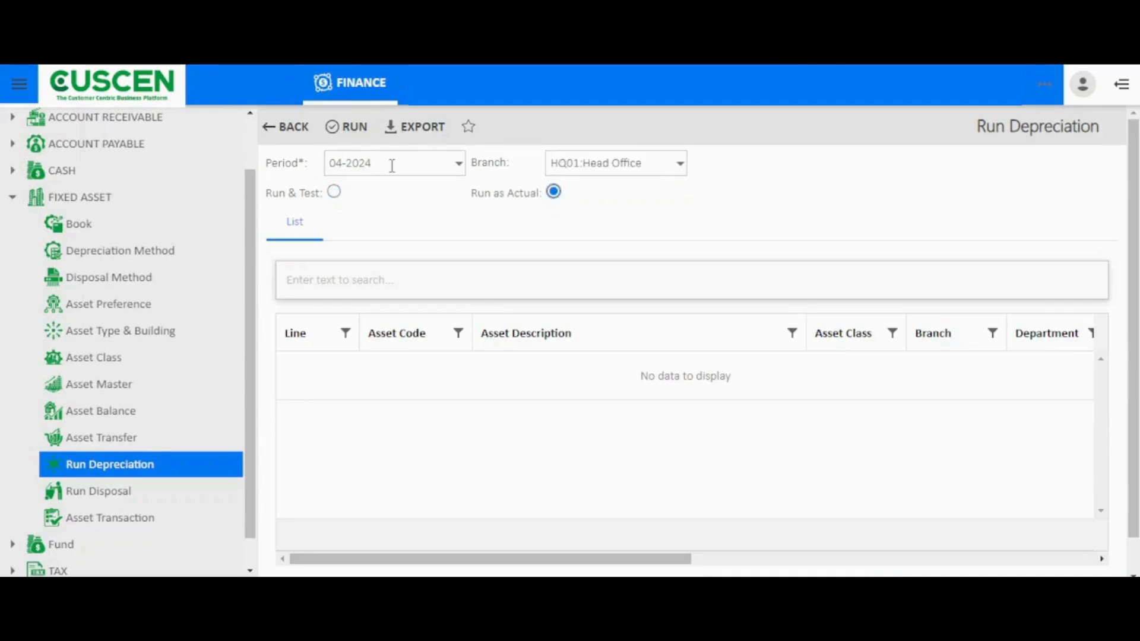
{"action": "left_click", "coordinate": [335, 191]}
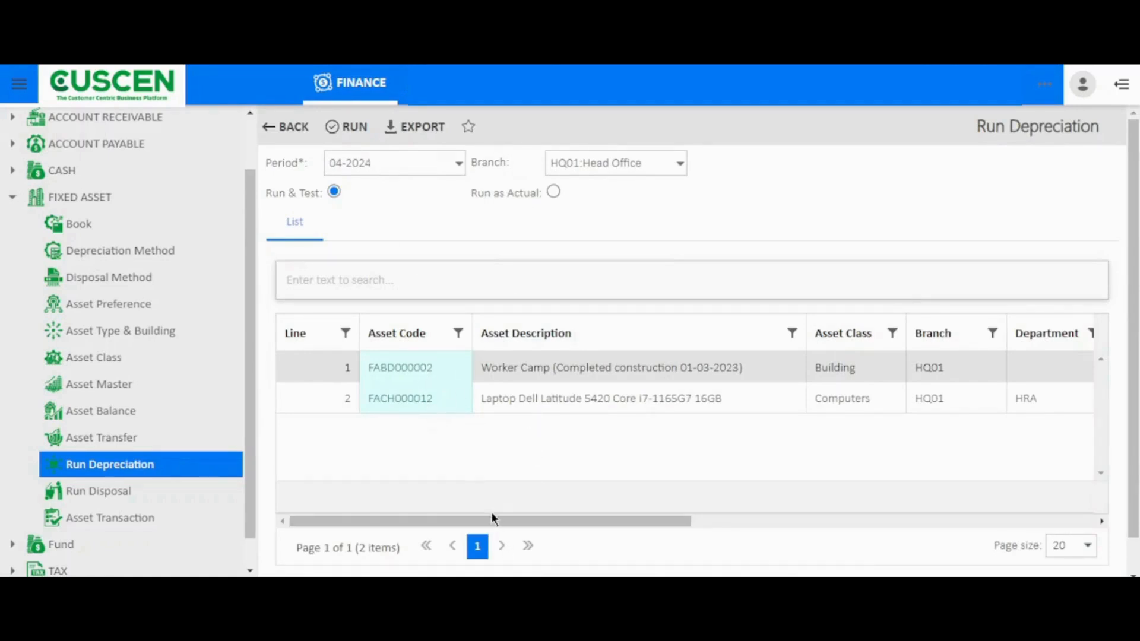
Examine the depreciation test results, including method, useful life, acquisition cost, depreciation amounts and net value
{"action": "left_click_drag", "start_coordinate": [491, 518], "coordinate": [743, 506]}
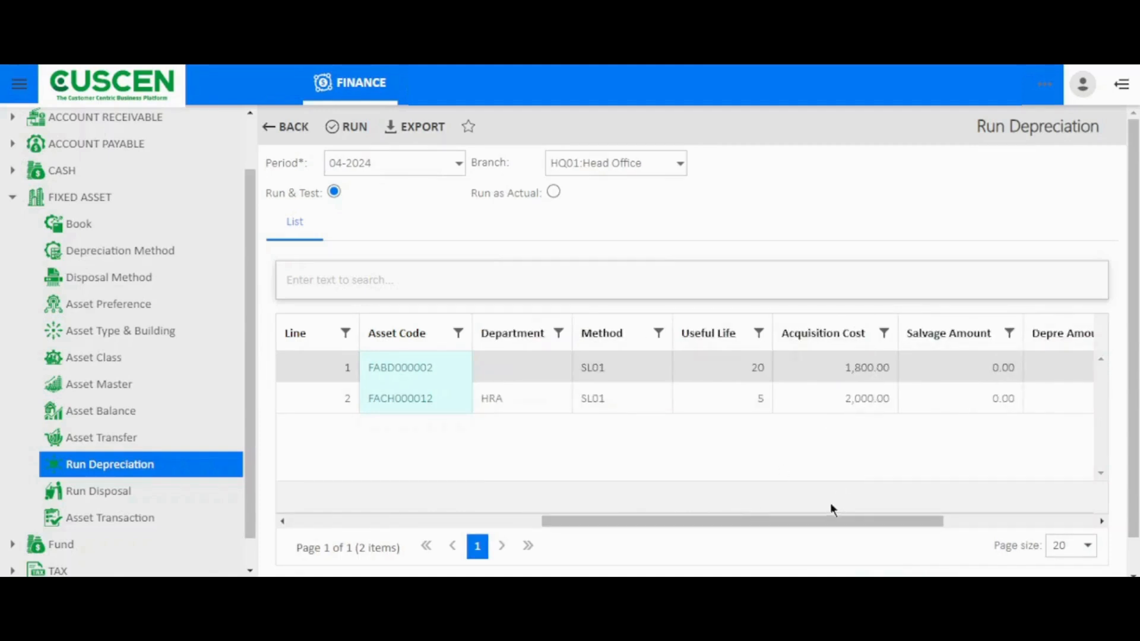
{"action": "left_click_drag", "start_coordinate": [831, 518], "coordinate": [953, 503]}
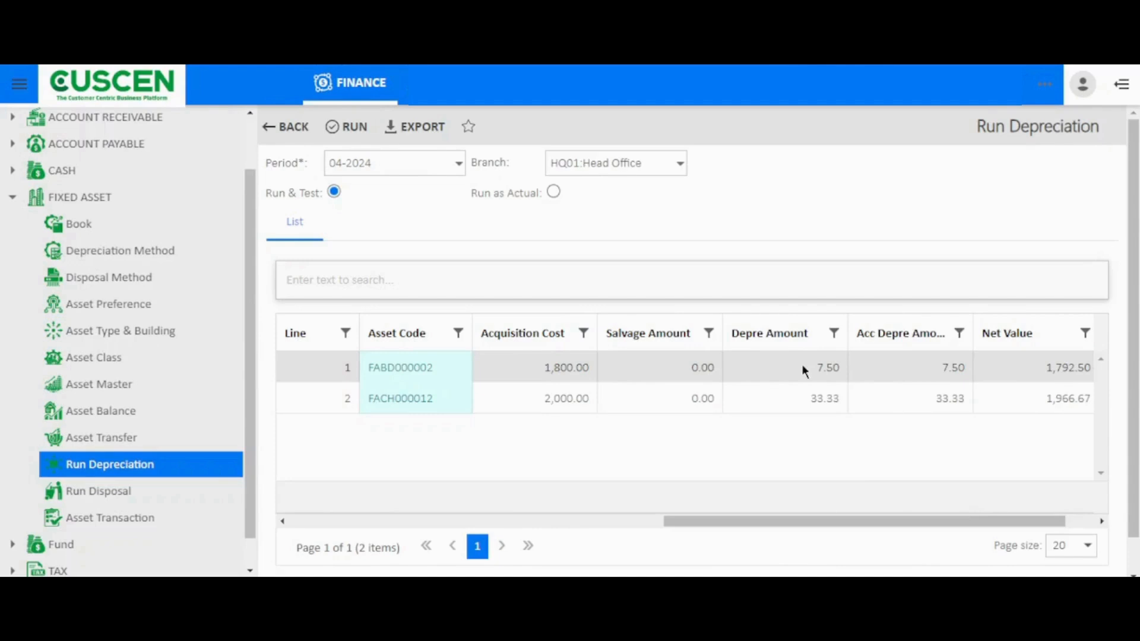
{"action": "left_click_drag", "start_coordinate": [985, 522], "coordinate": [1028, 511]}
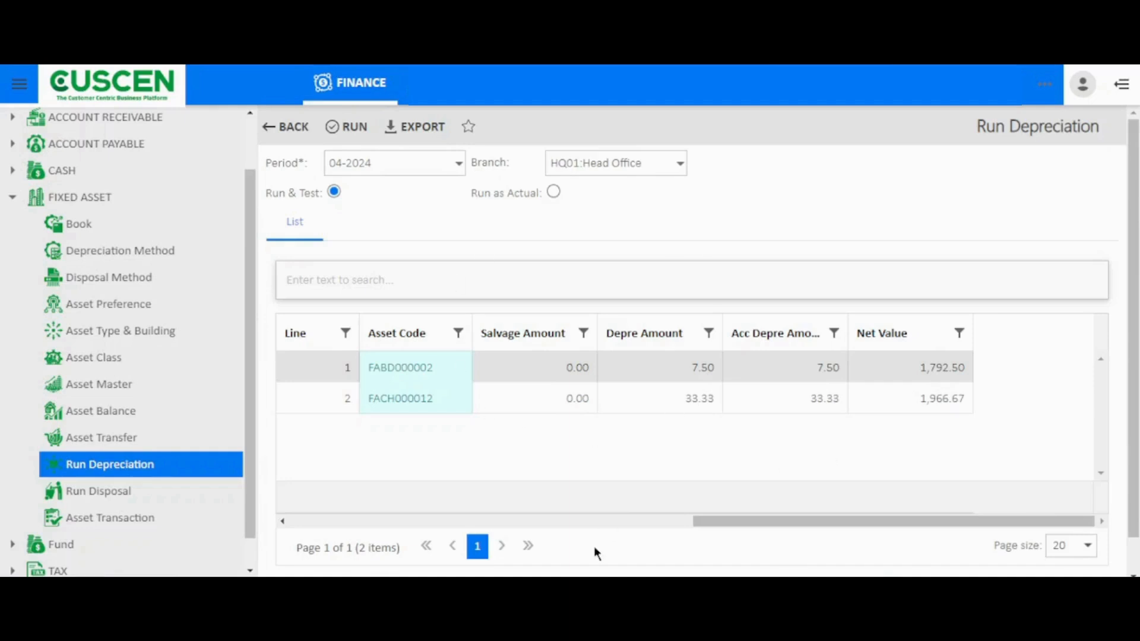
Set Run Disposal to period 04-2024 and branch HQ01:Head Office, keeping Run & Test mode
{"action": "left_click", "coordinate": [122, 492]}
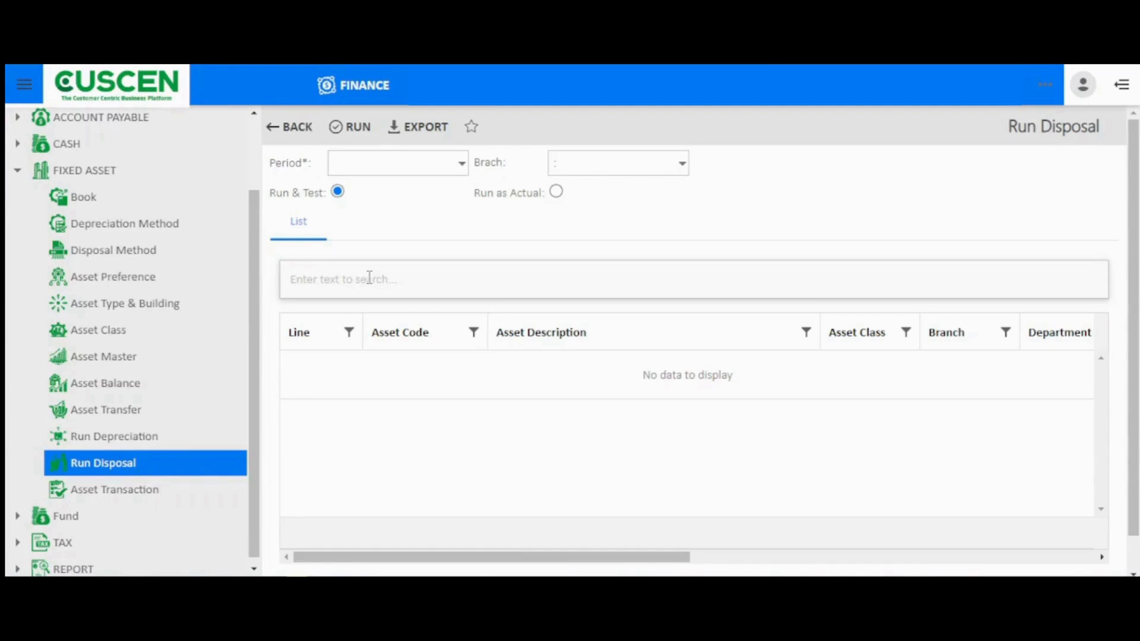
{"action": "left_click", "coordinate": [462, 163]}
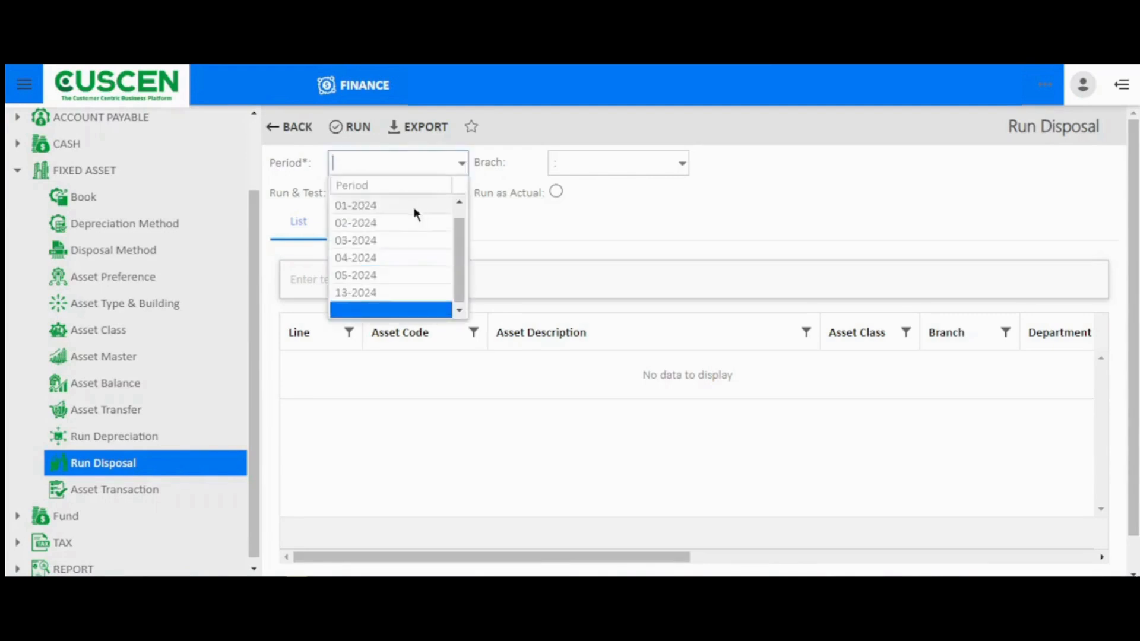
{"action": "left_click", "coordinate": [385, 254]}
{"action": "left_click", "coordinate": [592, 161]}
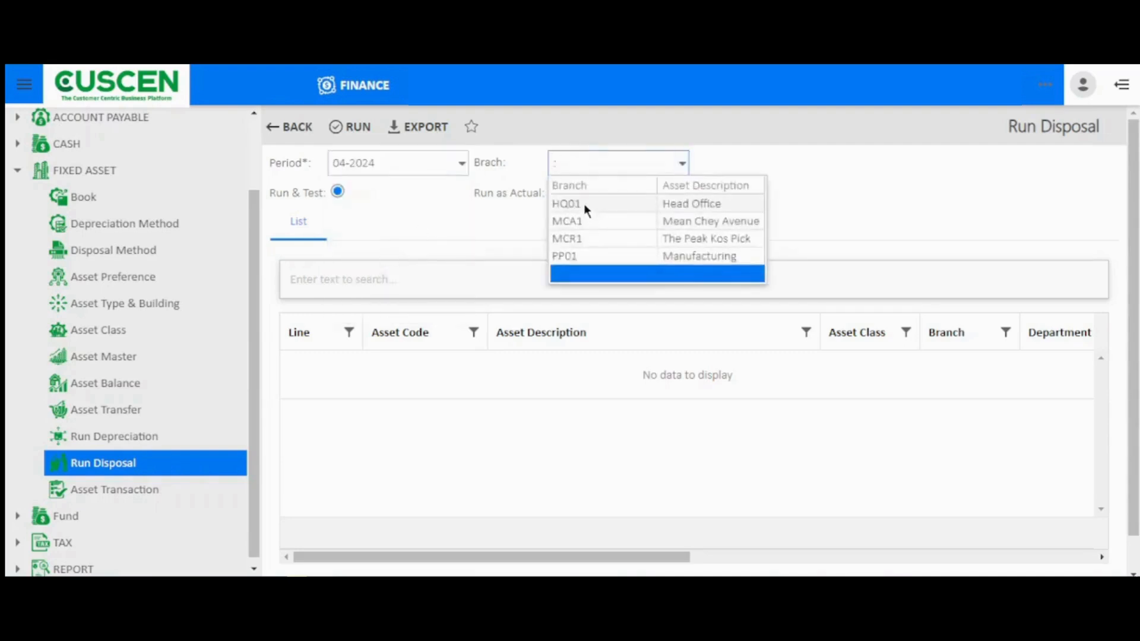
{"action": "left_click", "coordinate": [584, 206]}
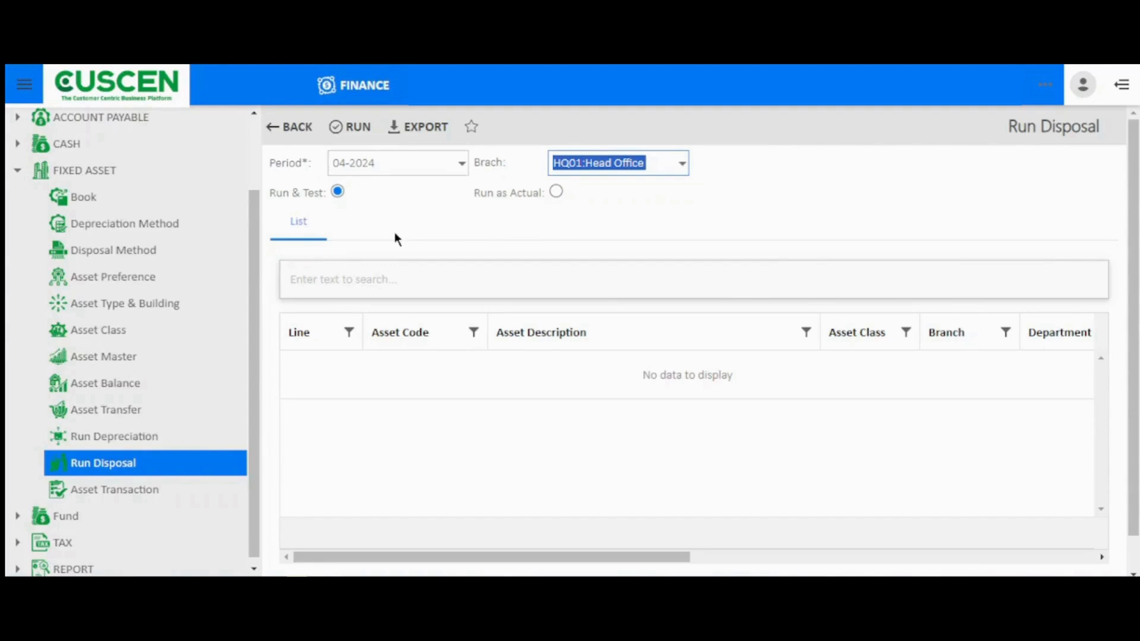
Run the disposal test and examine the listed asset's department, method, useful life, cost and depreciation columns
{"action": "left_click", "coordinate": [364, 134]}
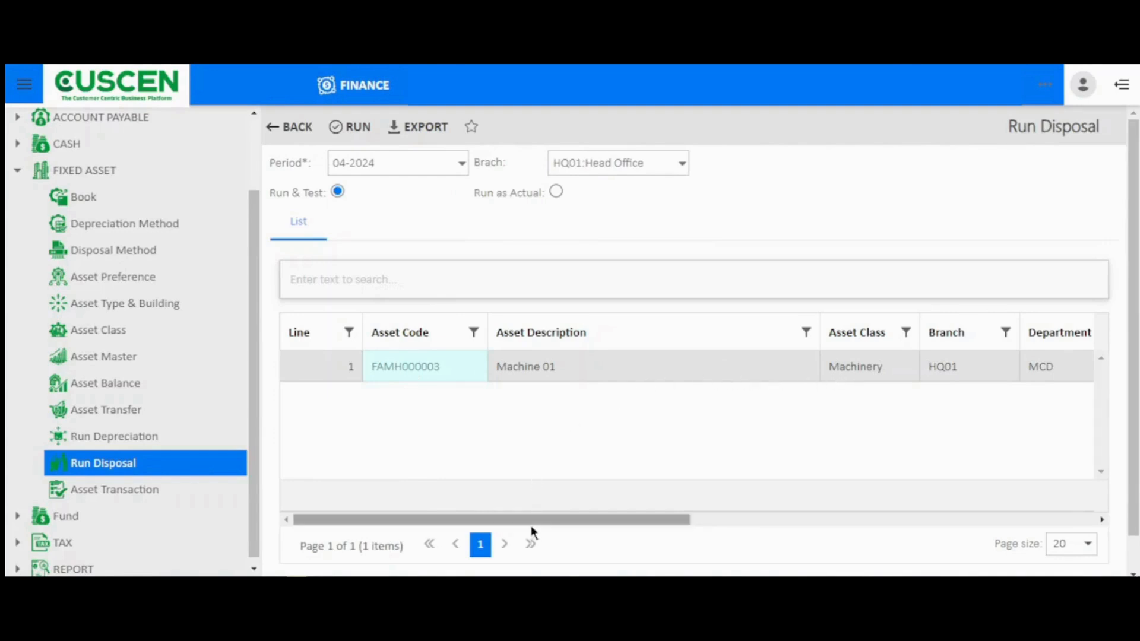
{"action": "left_click_drag", "start_coordinate": [533, 522], "coordinate": [782, 498]}
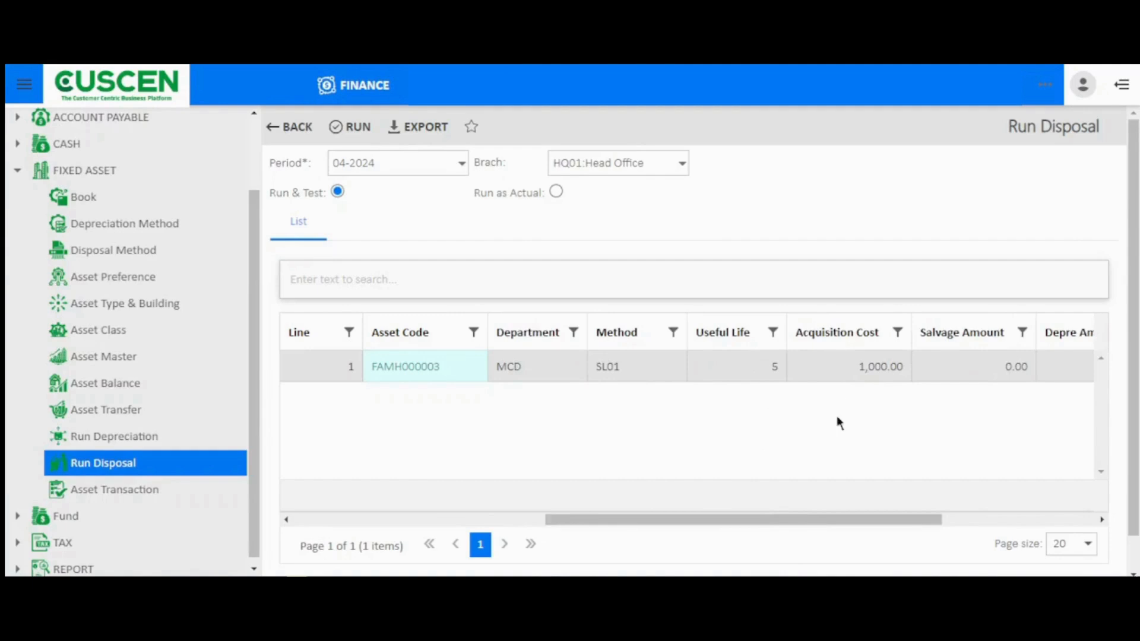
{"action": "left_click_drag", "start_coordinate": [792, 511], "coordinate": [949, 491]}
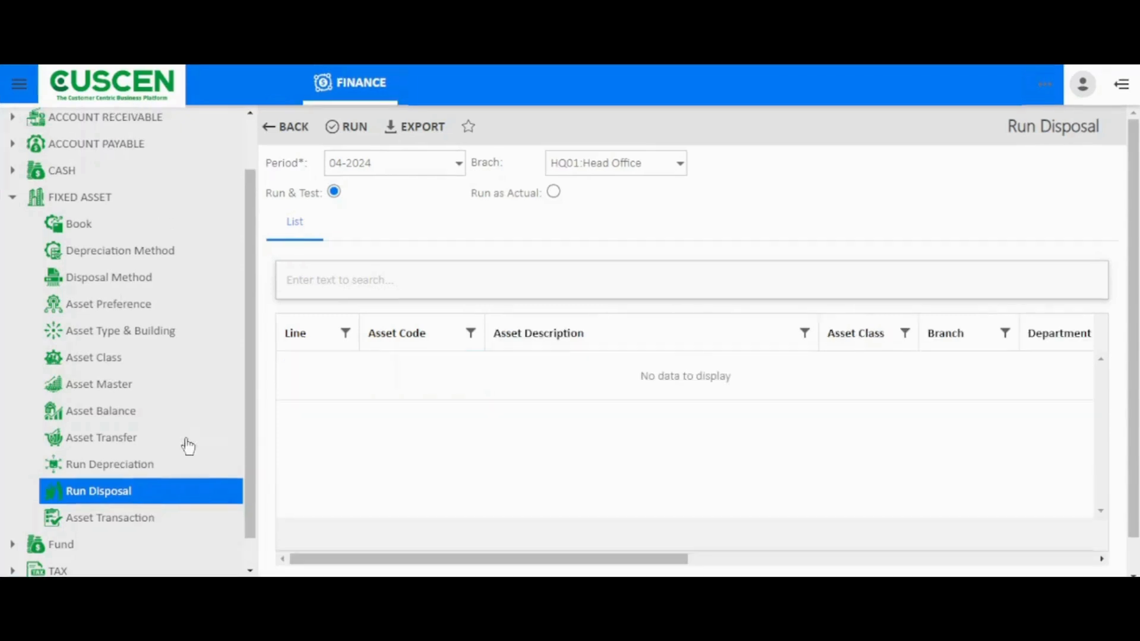
Query the Asset Transaction list for the dates 26.Mar.2024 to 05.Apr.2024
{"action": "left_click", "coordinate": [150, 517]}
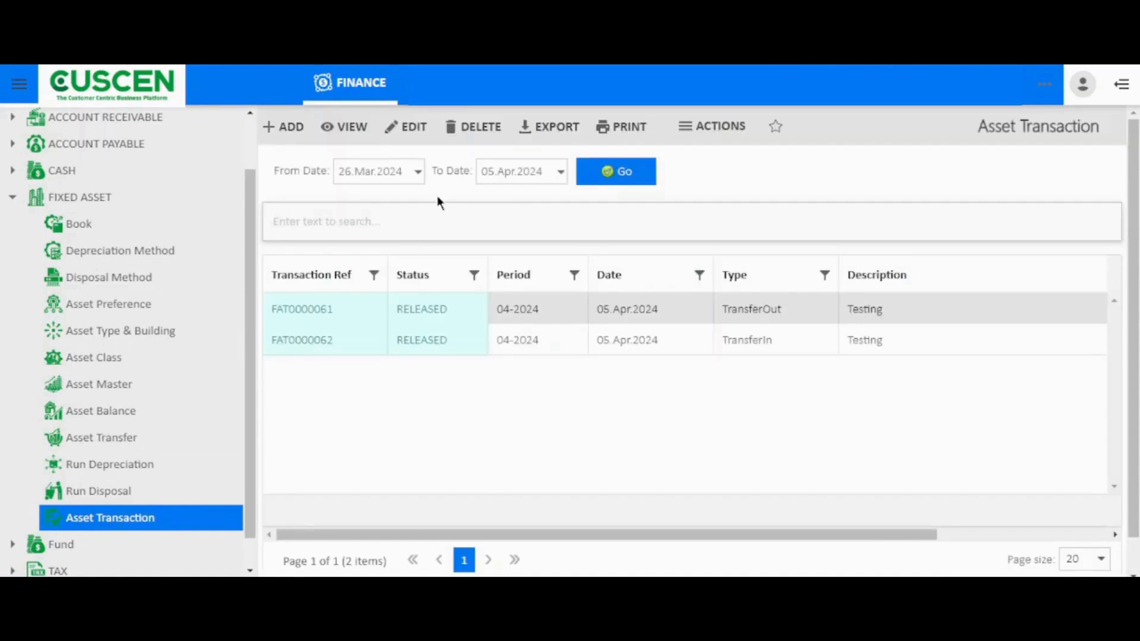
{"action": "left_click", "coordinate": [594, 170]}
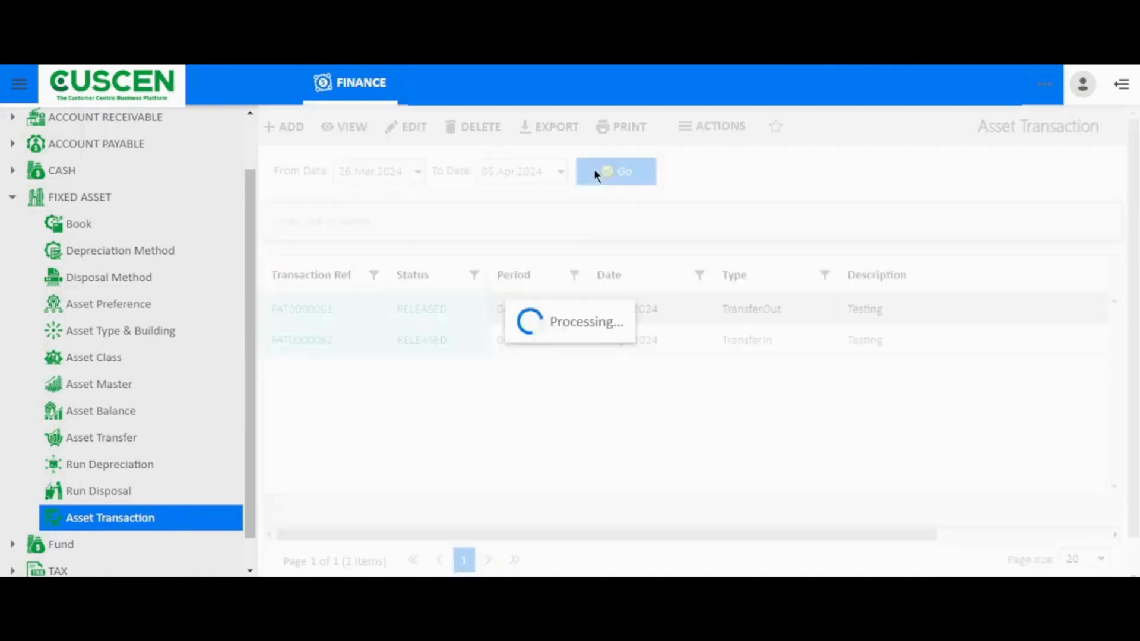